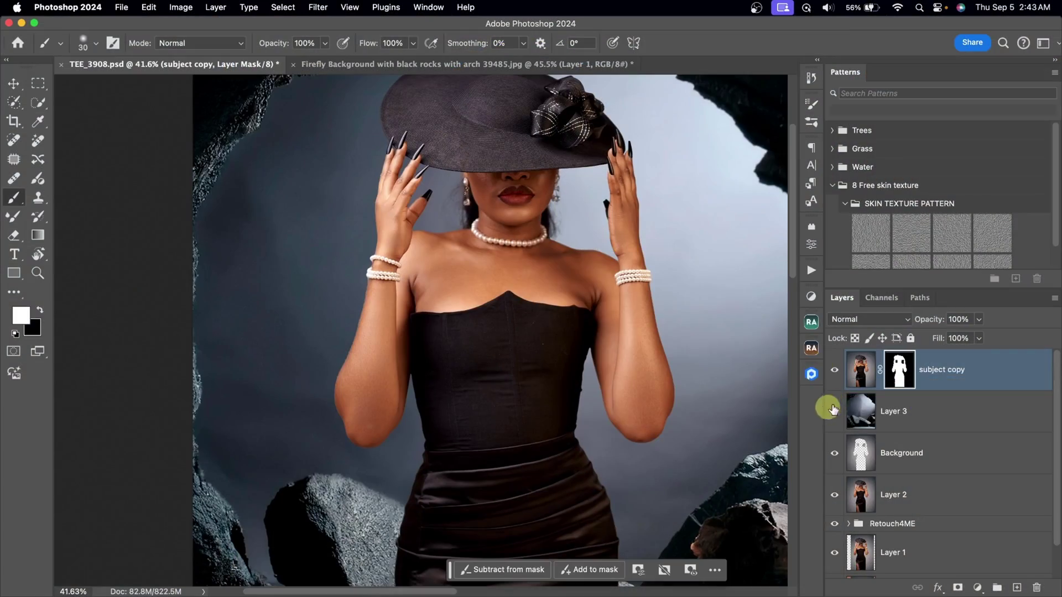
# Compare the composite with and without the rock-arch backdrop by toggling the visibility of Layer 3
pyautogui.click(835, 414)
pyautogui.click(836, 422)
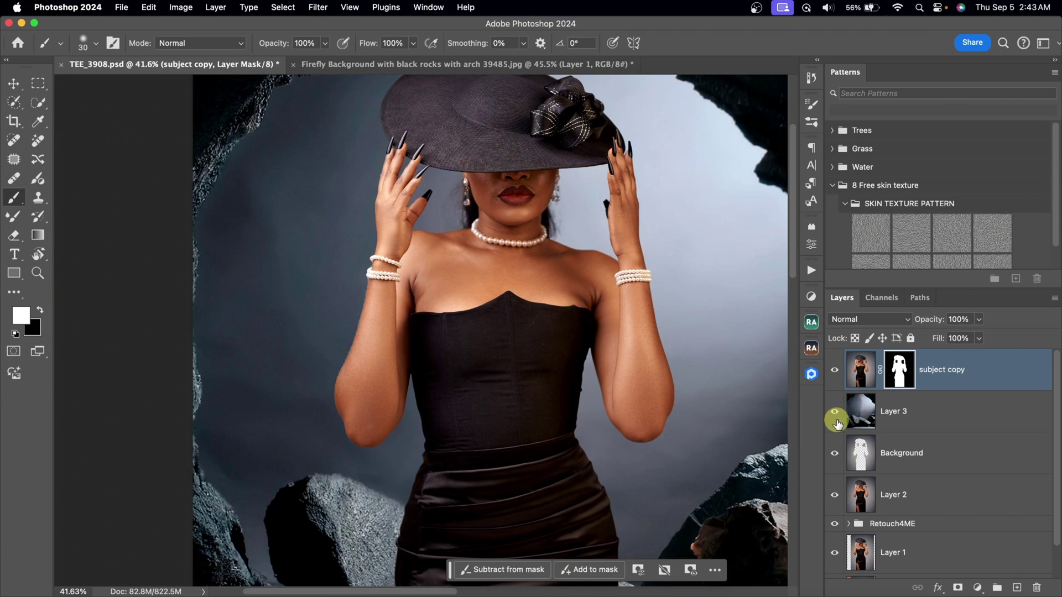
pyautogui.click(835, 423)
pyautogui.click(836, 422)
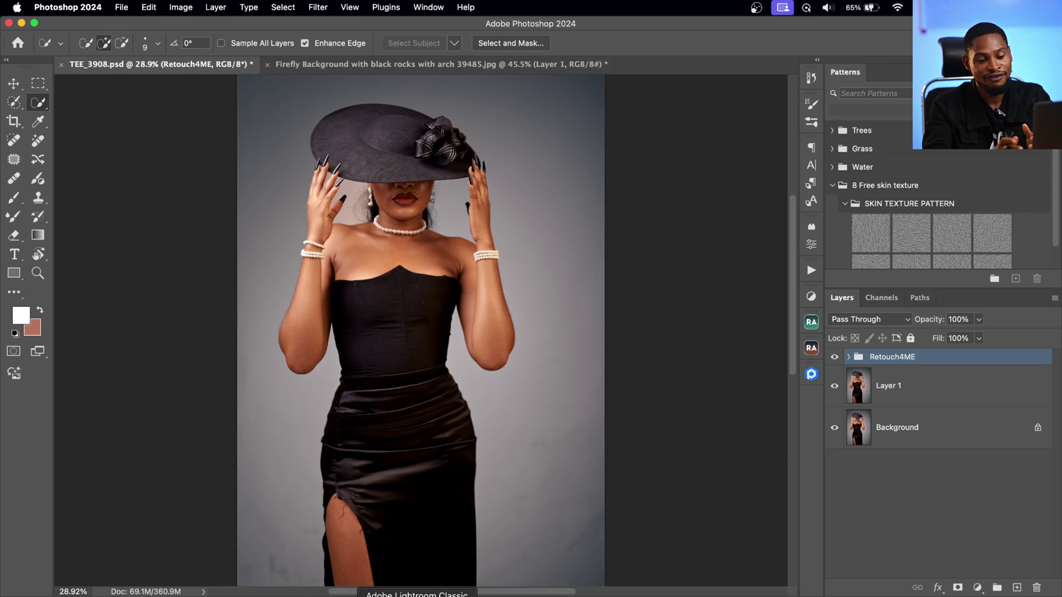
# Stamp all visible layers into a new merged layer above the Retouch4ME group
pyautogui.scroll(-2, 426, 332)
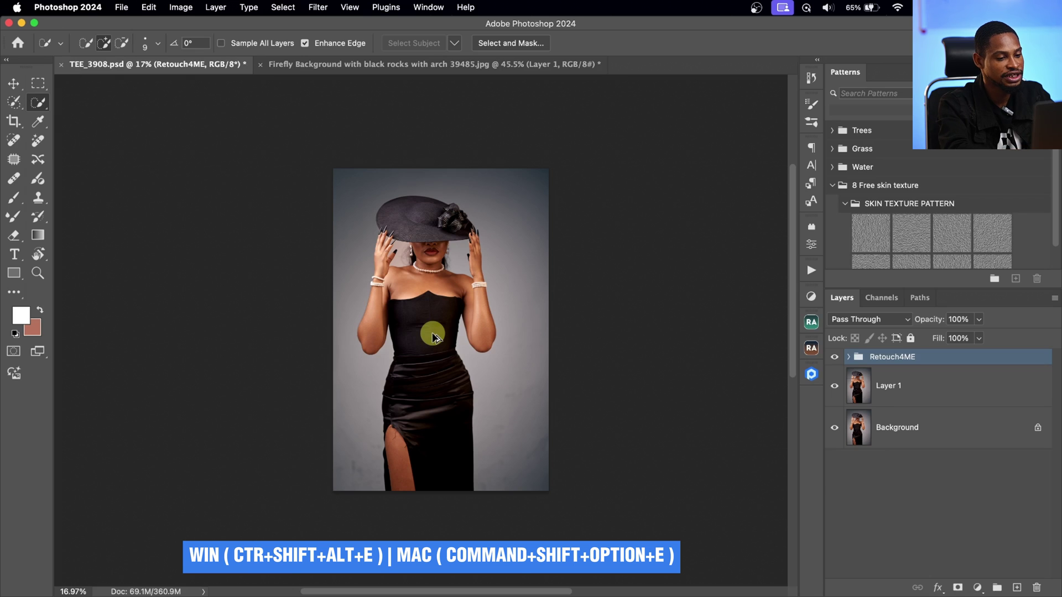
pyautogui.press('alt+shift+super+e')
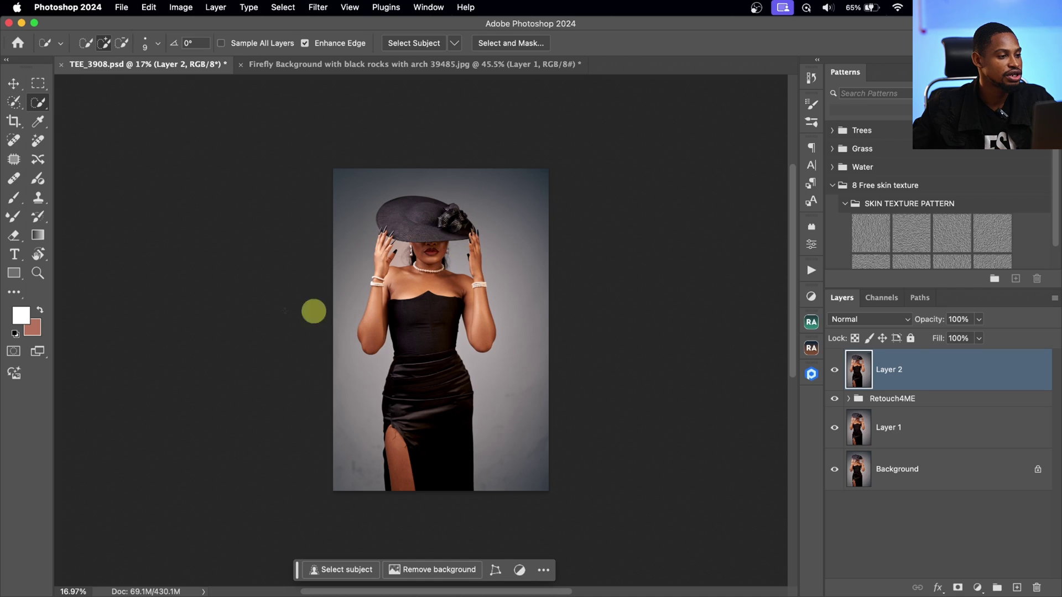
# Crop the portrait to a 4:5 (8:10) ratio, widening the frame to keep the full height and filling the empty sides with Content-Aware Fill
pyautogui.click(13, 119)
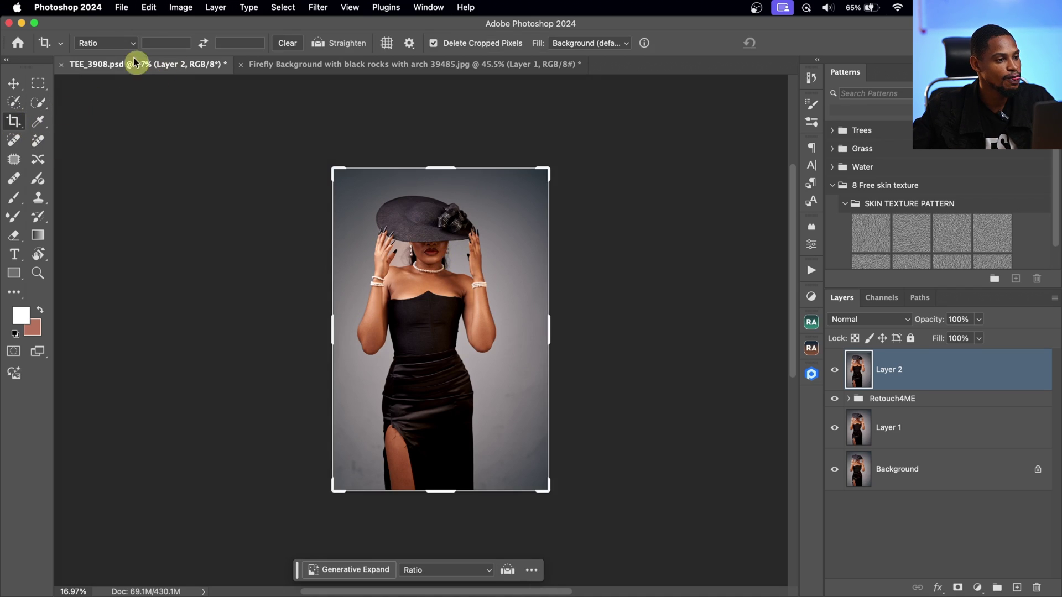
pyautogui.click(108, 44)
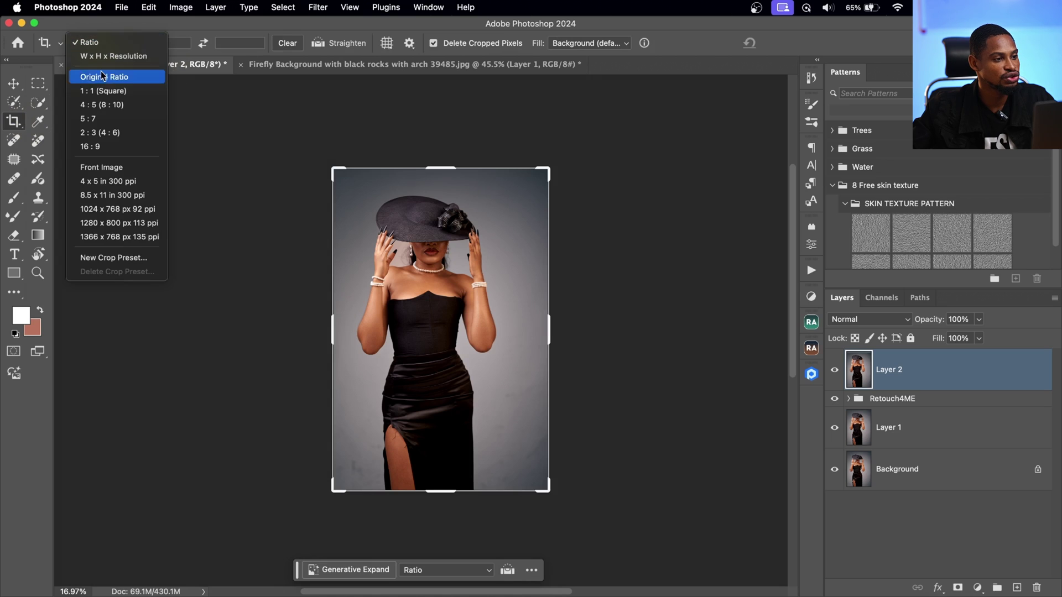
pyautogui.click(103, 106)
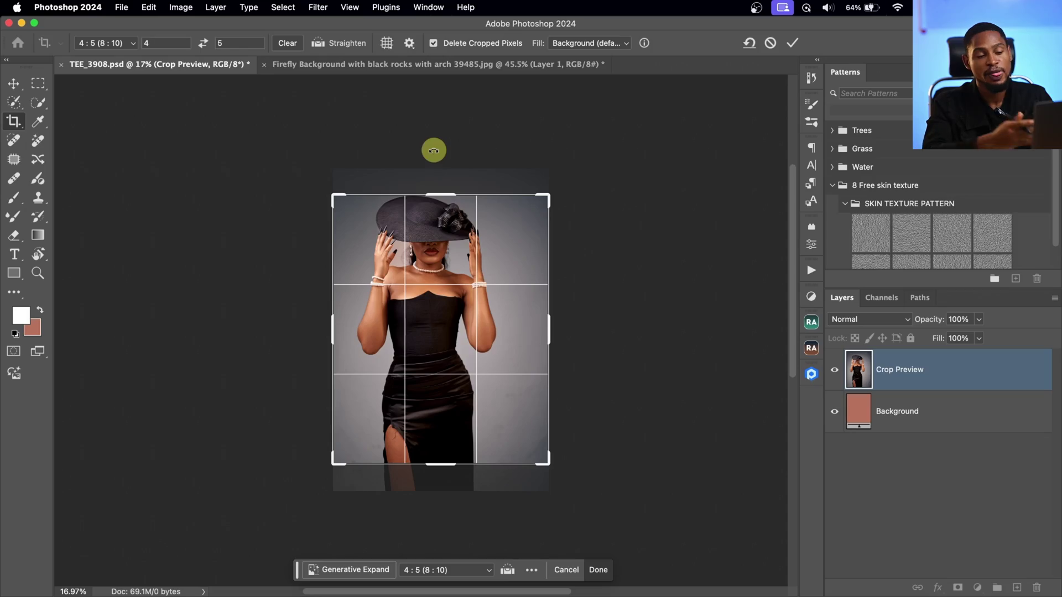
pyautogui.click(434, 64)
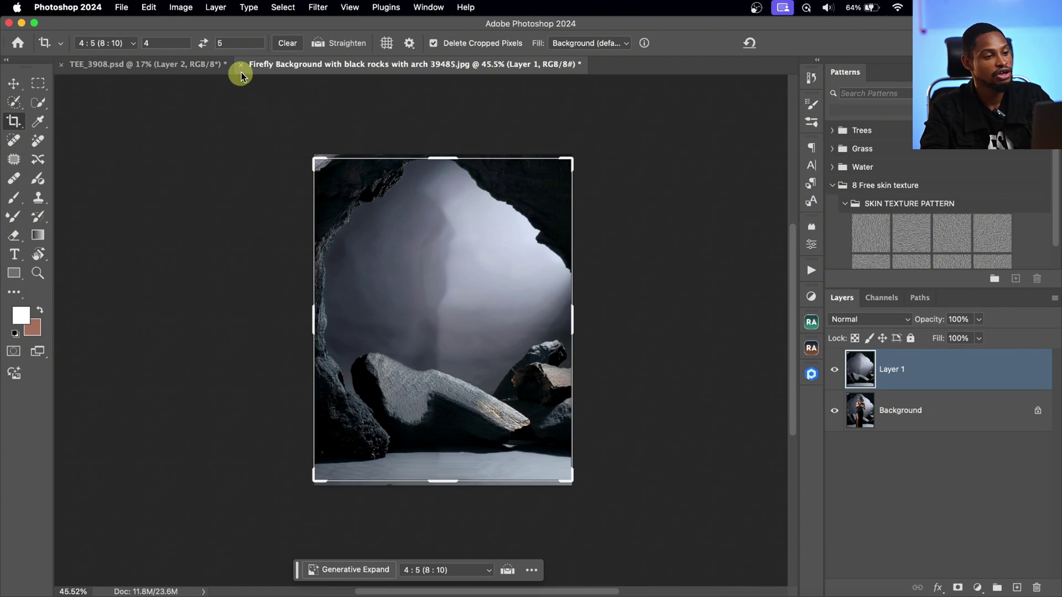
pyautogui.click(180, 64)
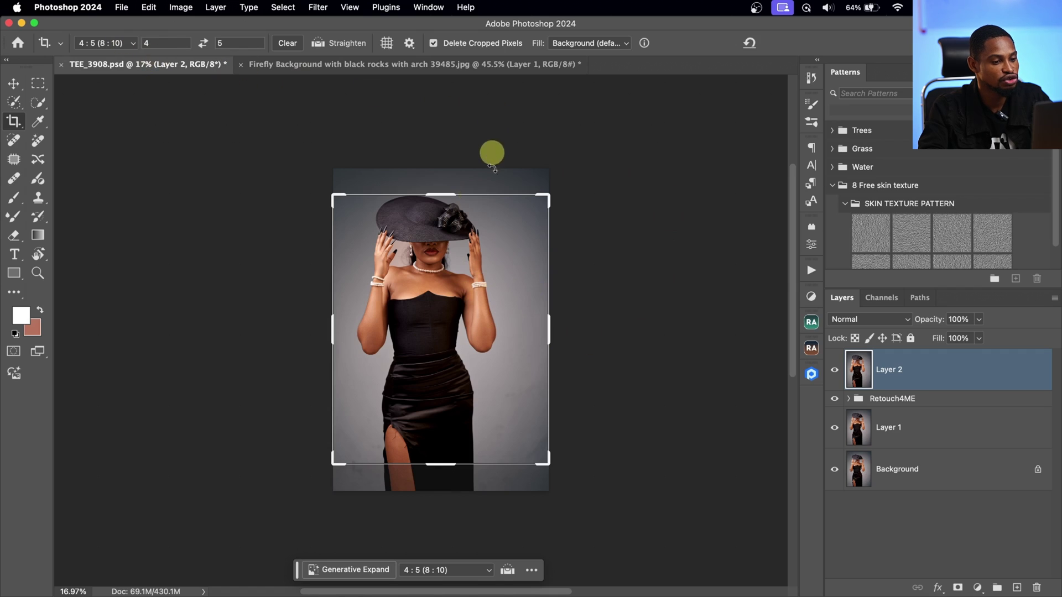
pyautogui.moveTo(545, 197); pyautogui.dragTo(569, 169)
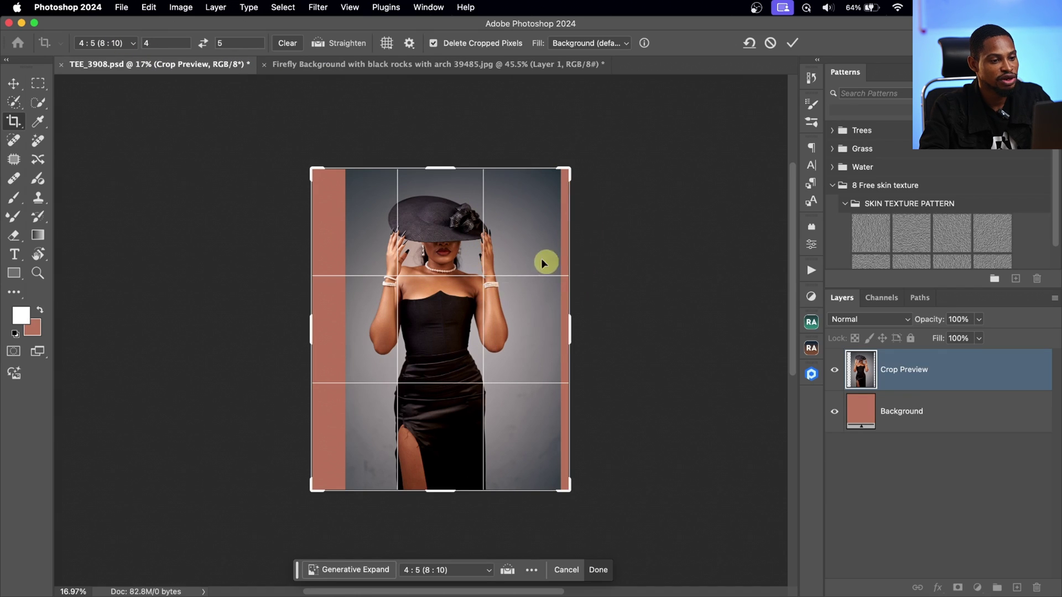
pyautogui.click(603, 43)
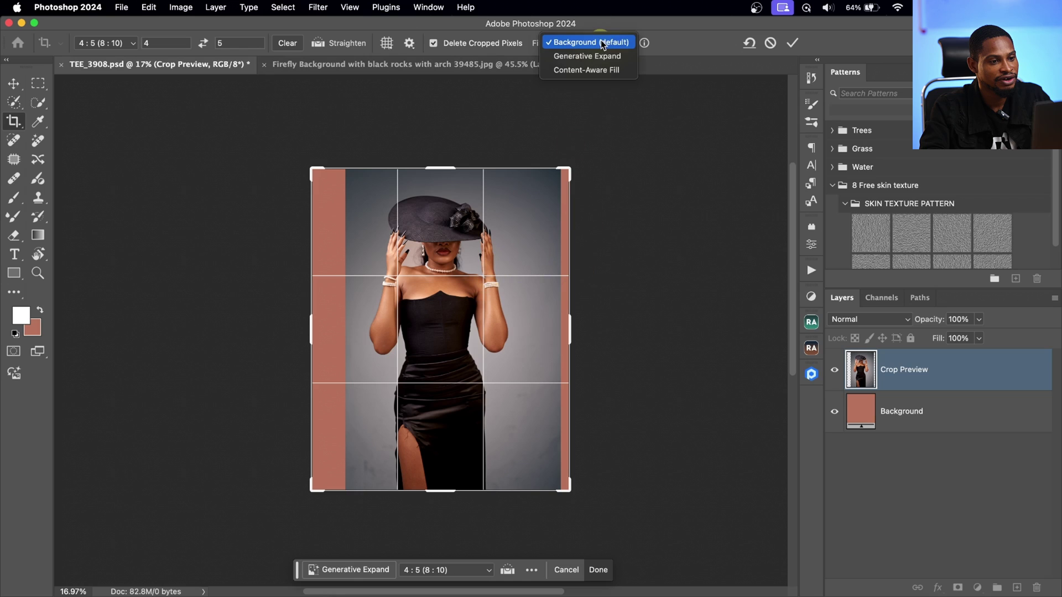
pyautogui.click(604, 70)
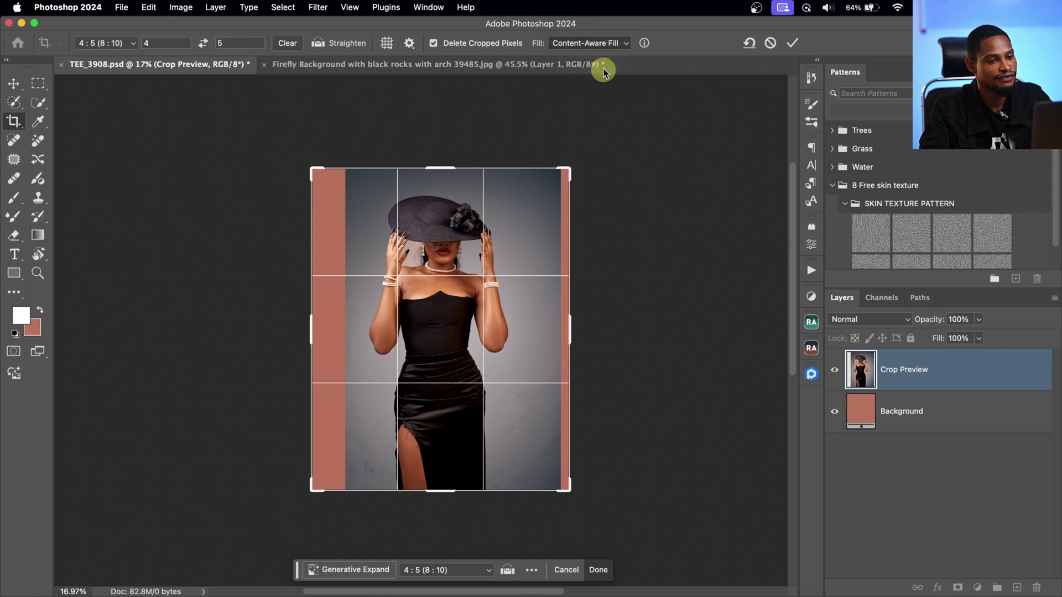
pyautogui.click(795, 41)
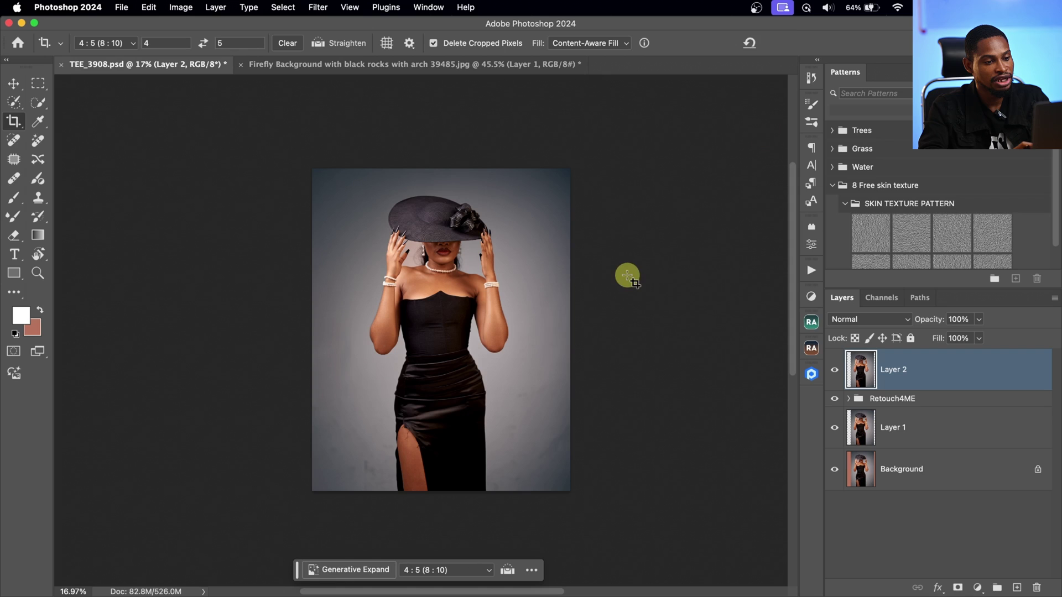
# Stamp the cropped image's visible layers into another new layer above Layer 2
pyautogui.click(886, 373)
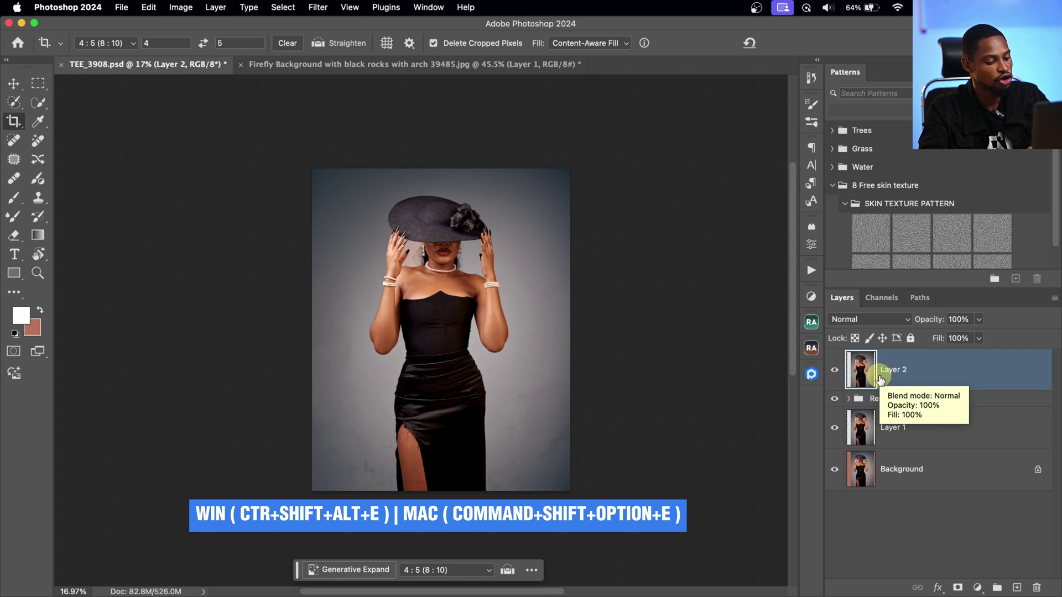
pyautogui.press('alt+shift+super+e')
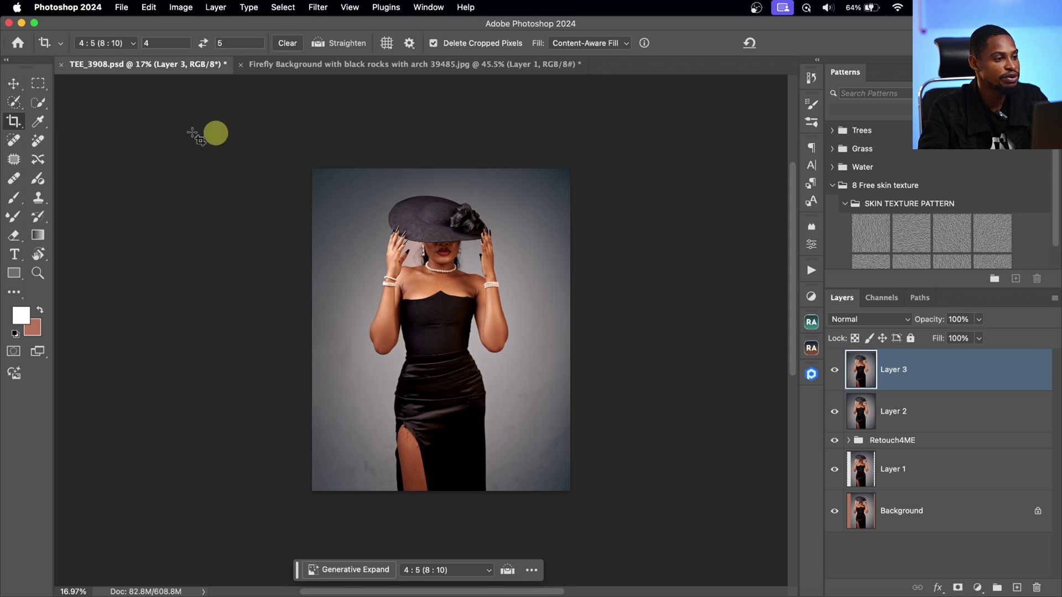
# Select the woman with Select Subject, using the Cloud (Detailed results) processing option
pyautogui.click(38, 104)
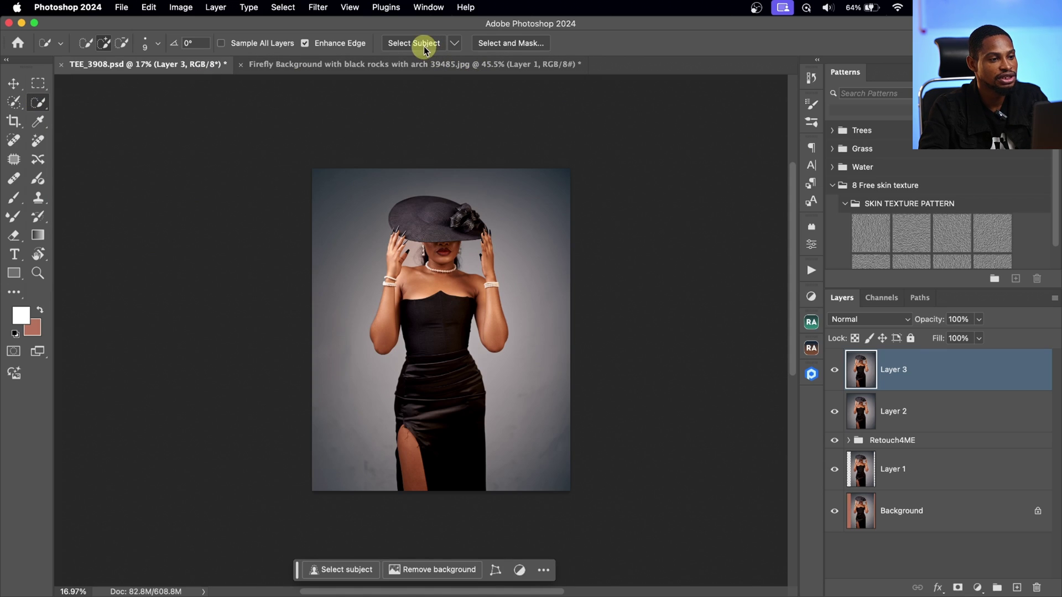
pyautogui.click(305, 43)
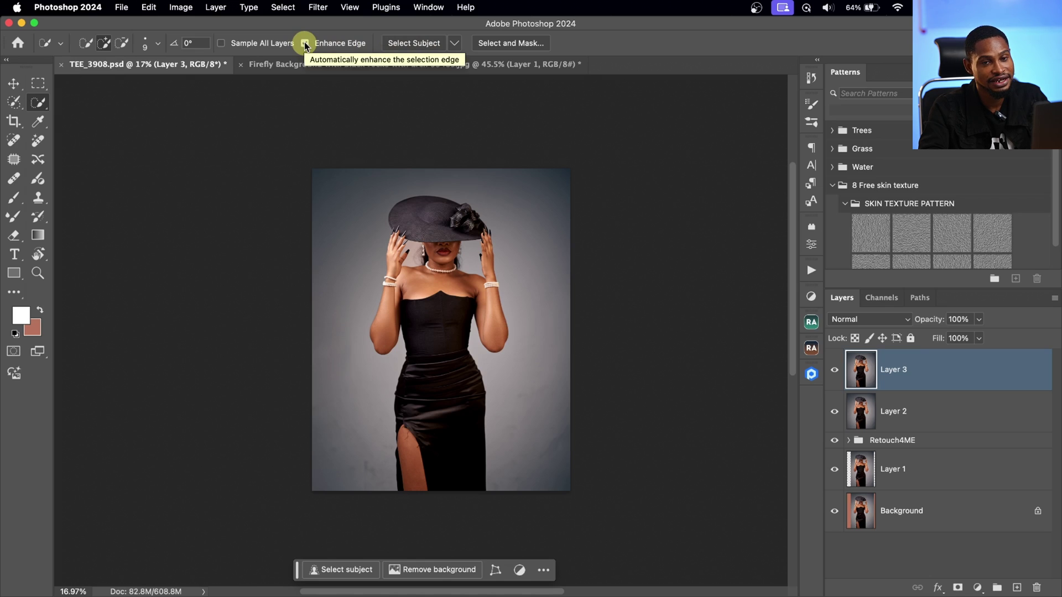
pyautogui.click(456, 45)
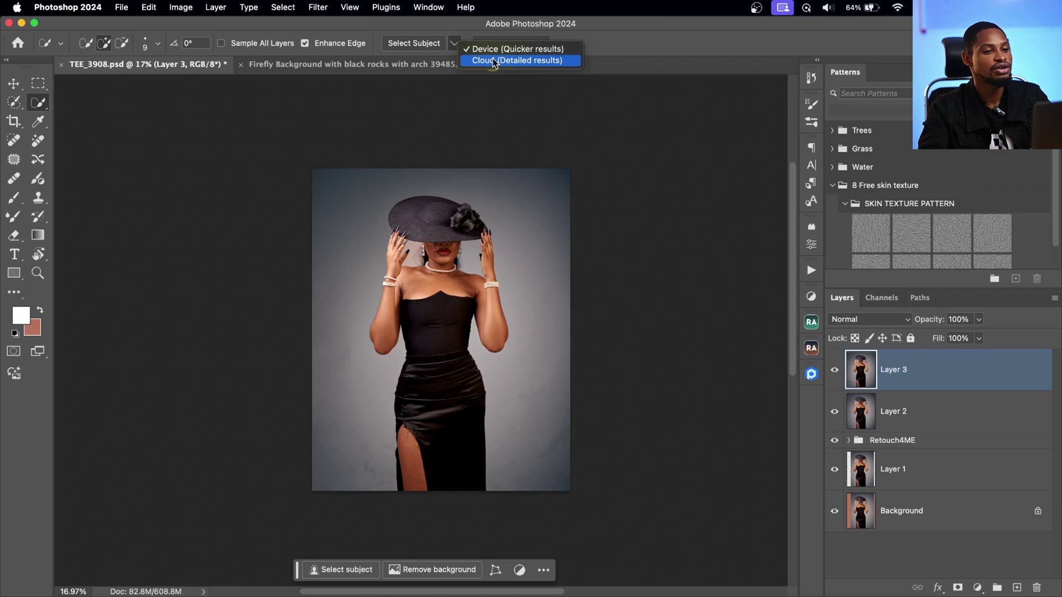
pyautogui.click(496, 61)
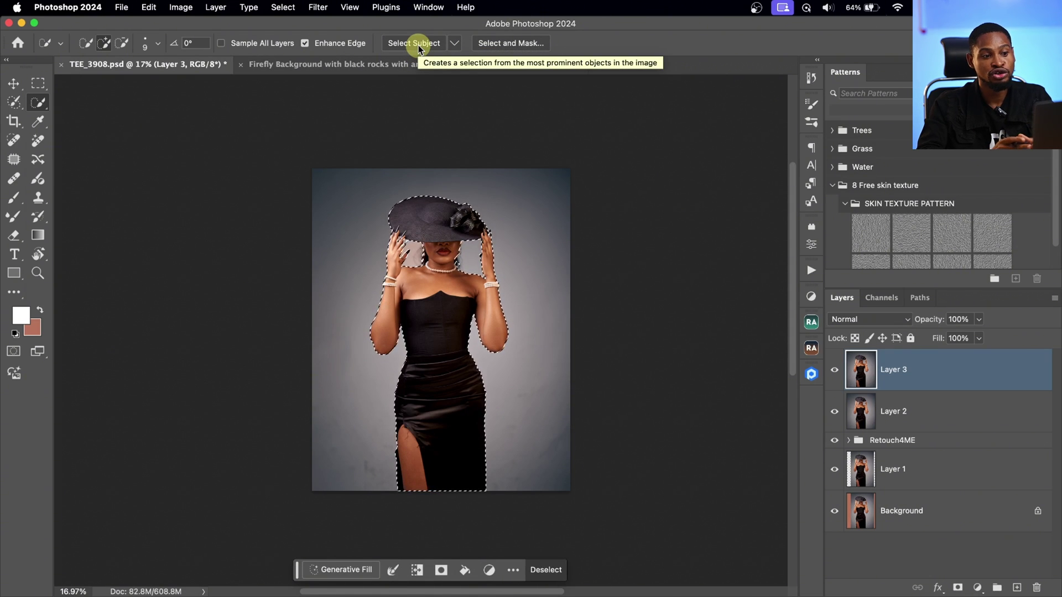
# Check the selection edges around the hands and face, invert the selection, and copy the studio backdrop to a new layer
pyautogui.press('z')
pyautogui.moveTo(486, 273)
pyautogui.mouseDown()
pyautogui.moveTo(516, 241)
pyautogui.moveTo(547, 240)
pyautogui.moveTo(531, 239)
pyautogui.mouseUp()
pyautogui.press('w')
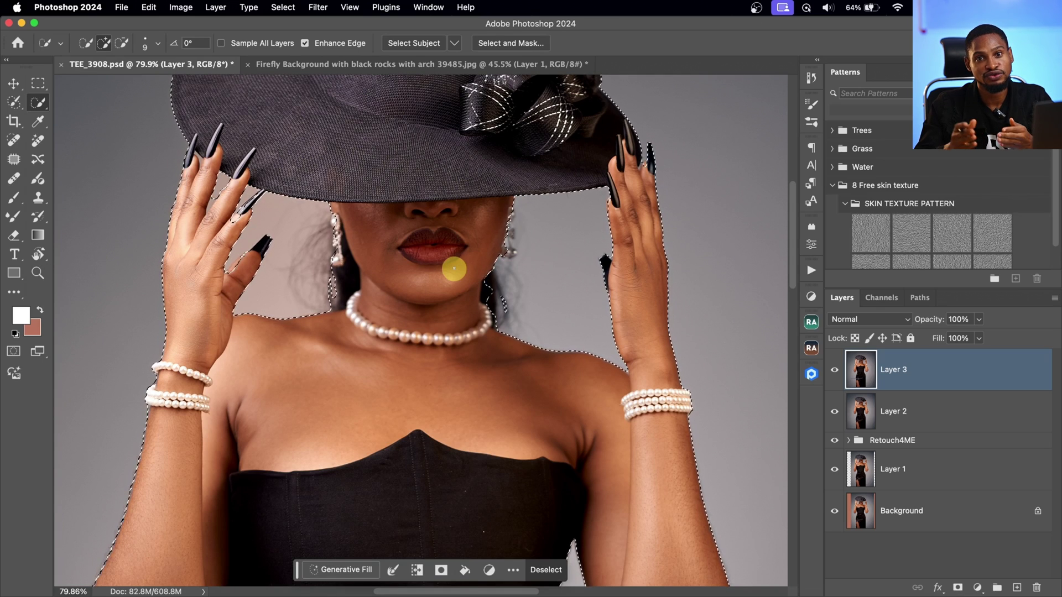
pyautogui.press('z')
pyautogui.moveTo(450, 296)
pyautogui.mouseDown()
pyautogui.moveTo(382, 322)
pyautogui.moveTo(415, 315)
pyautogui.moveTo(404, 230)
pyautogui.mouseUp()
pyautogui.press('w')
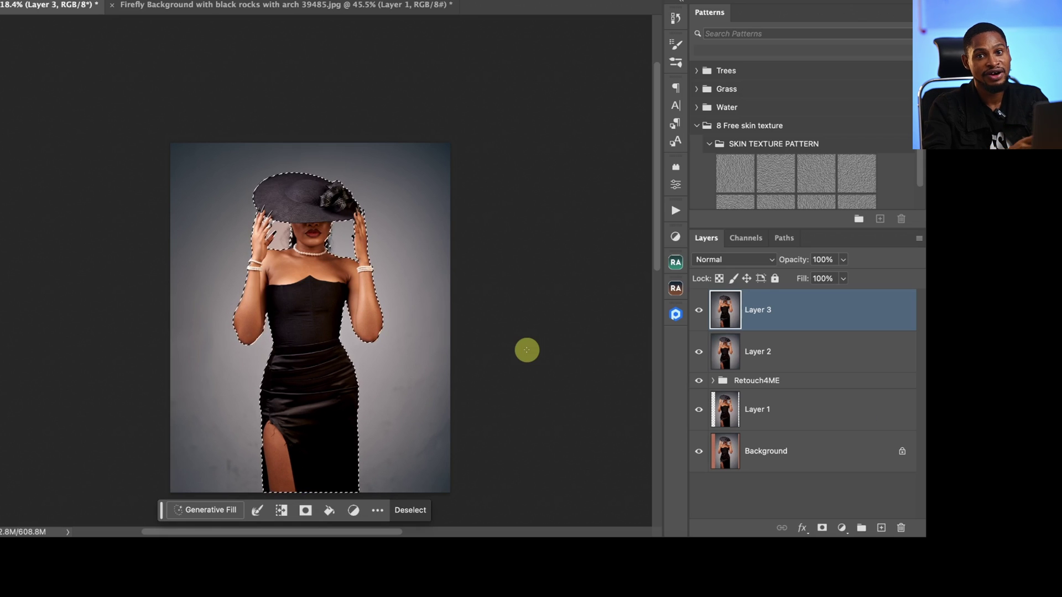
pyautogui.press('super+shift+i')
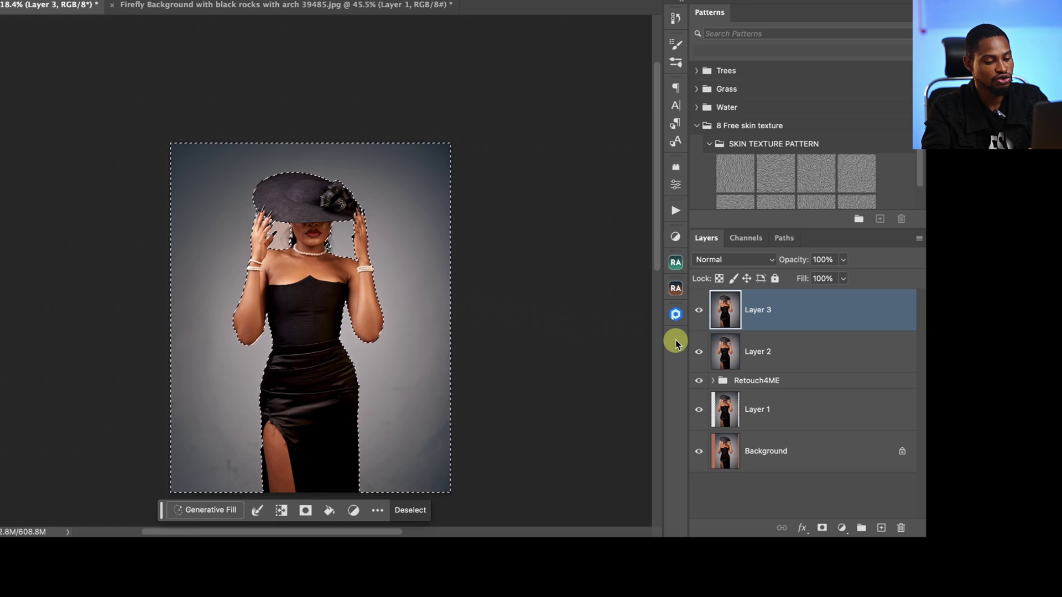
pyautogui.press('super+j')
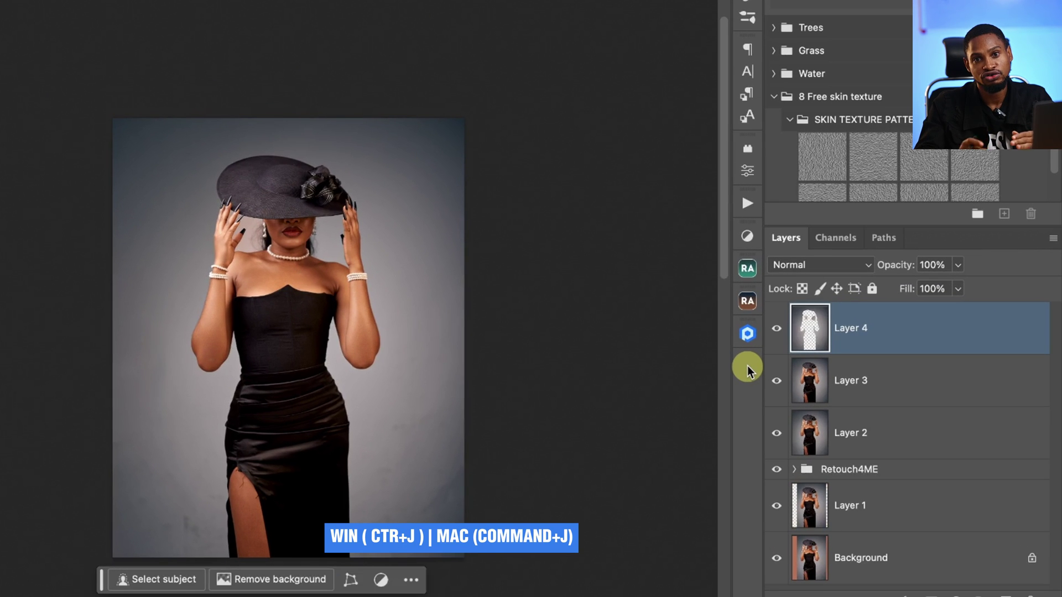
# Rename the cut-out backdrop layer as Background and the full portrait layer beneath it as subject
pyautogui.click(777, 381)
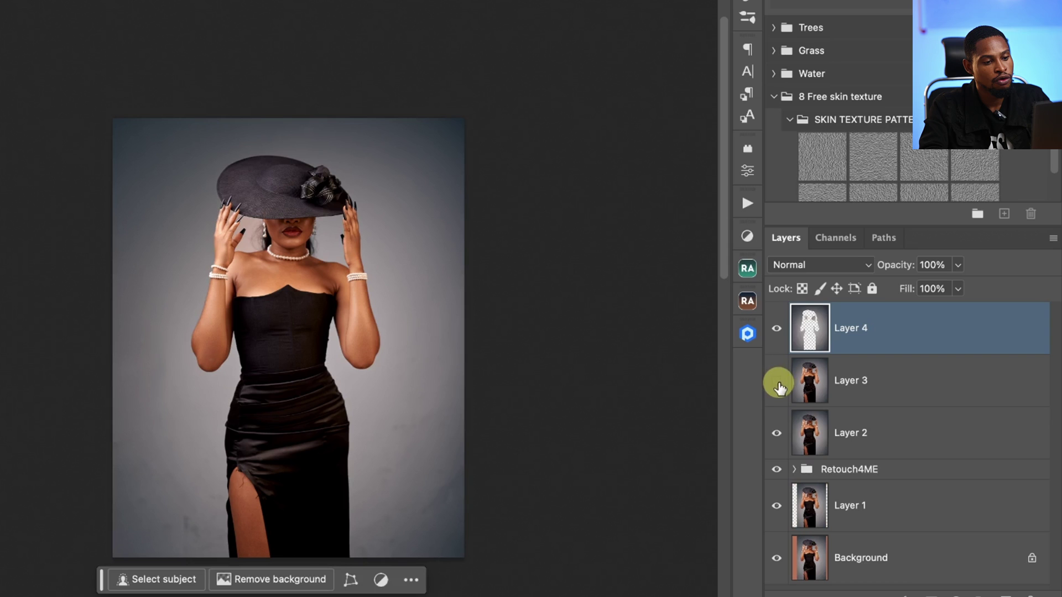
pyautogui.moveTo(779, 437)
pyautogui.mouseDown()
pyautogui.moveTo(779, 561)
pyautogui.moveTo(776, 403)
pyautogui.mouseUp()
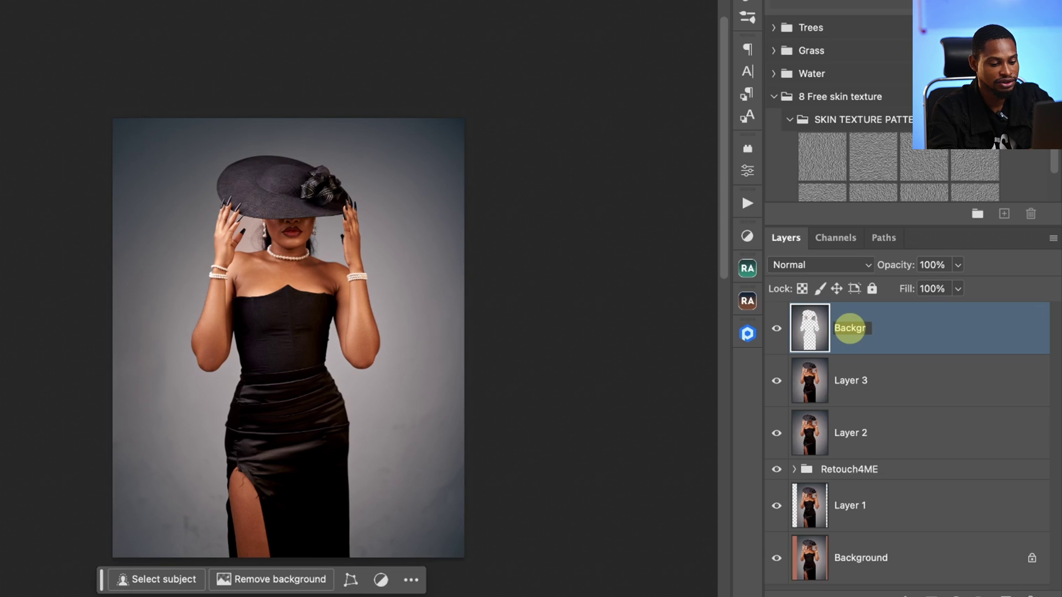
pyautogui.write('ound')
pyautogui.press('Return')
pyautogui.doubleClick(852, 382)
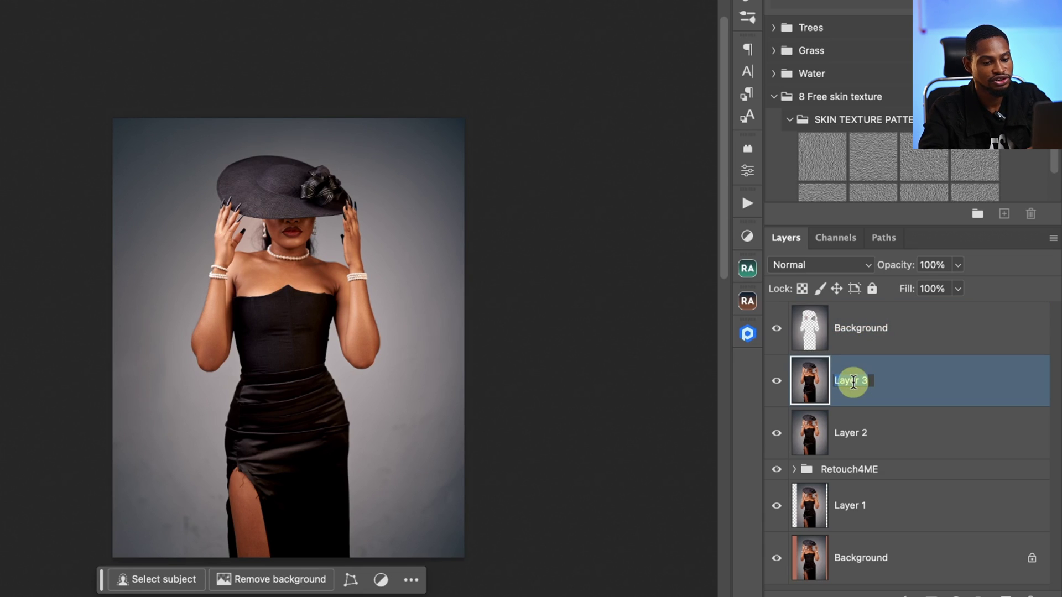
pyautogui.moveTo(852, 380); pyautogui.dragTo(859, 348)
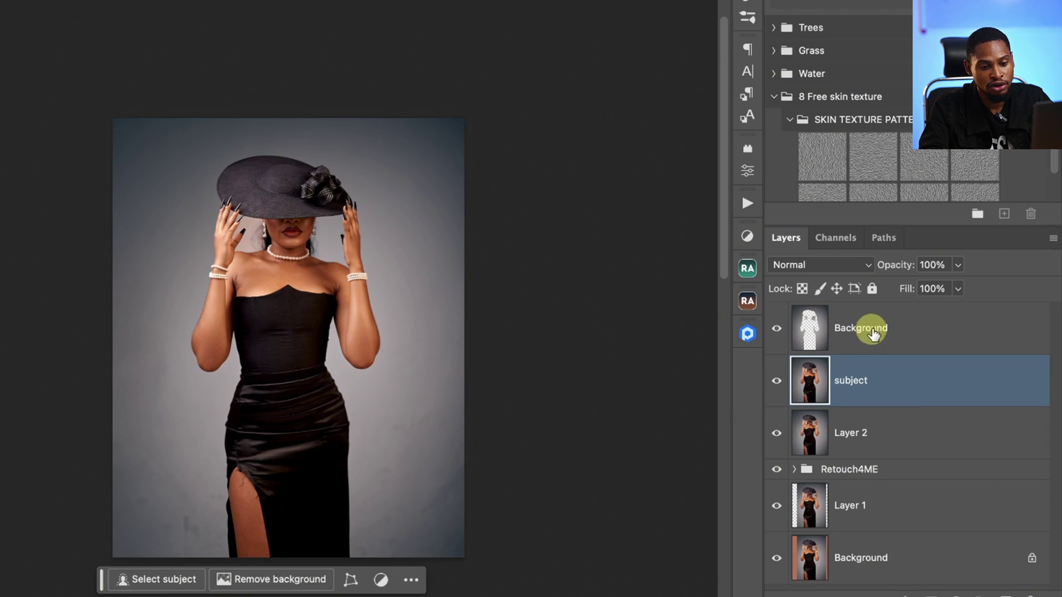
# Mask the subject layer to the woman's outline using the cut-out Background layer's inverted selection, and move that Background layer beneath it
pyautogui.keyDown('super'); pyautogui.click(809, 331); pyautogui.keyUp('super')
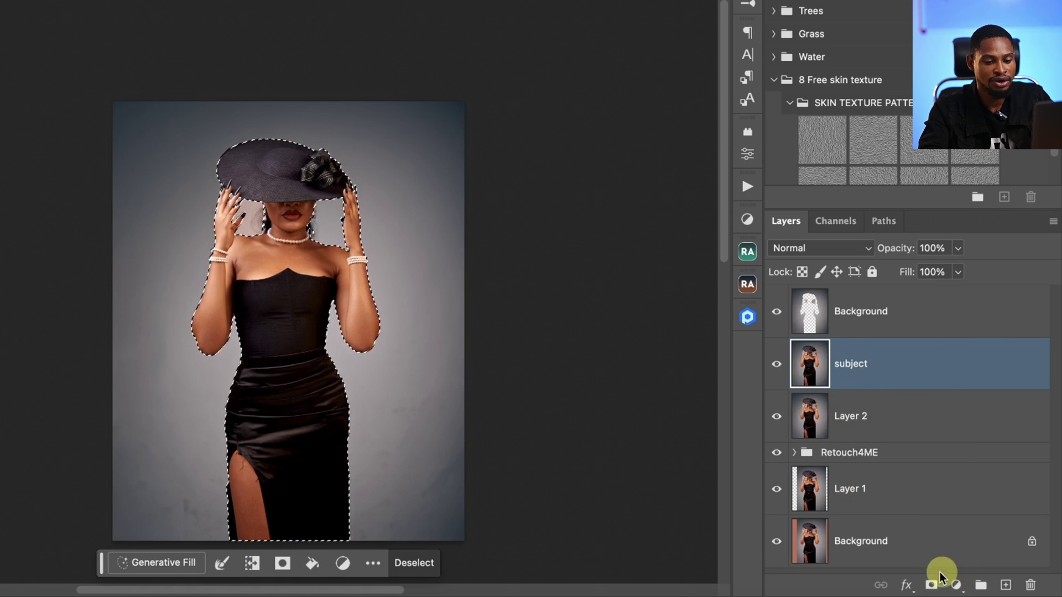
pyautogui.click(933, 585)
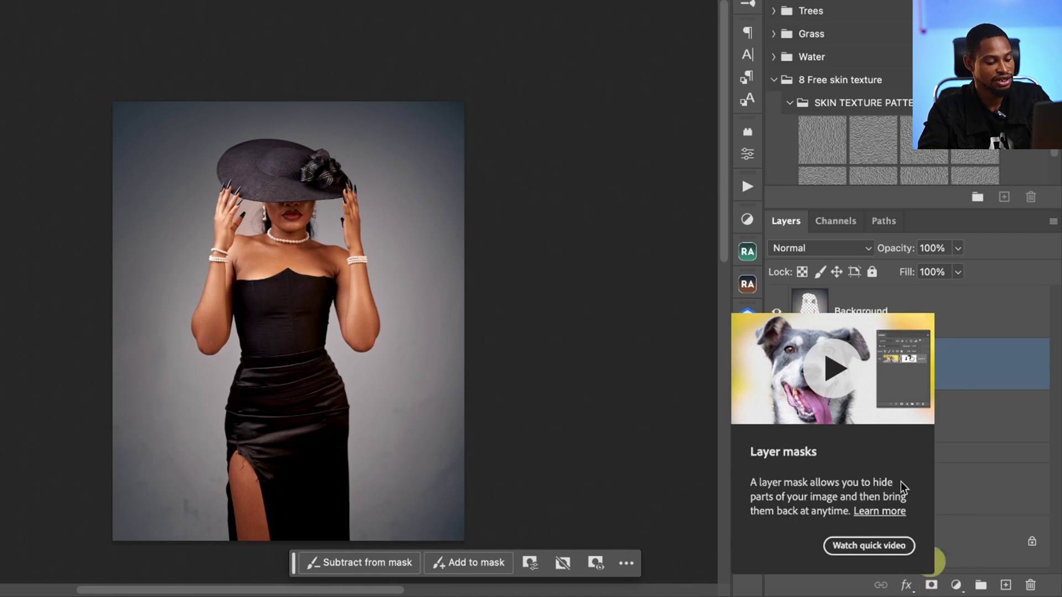
pyautogui.click(853, 364)
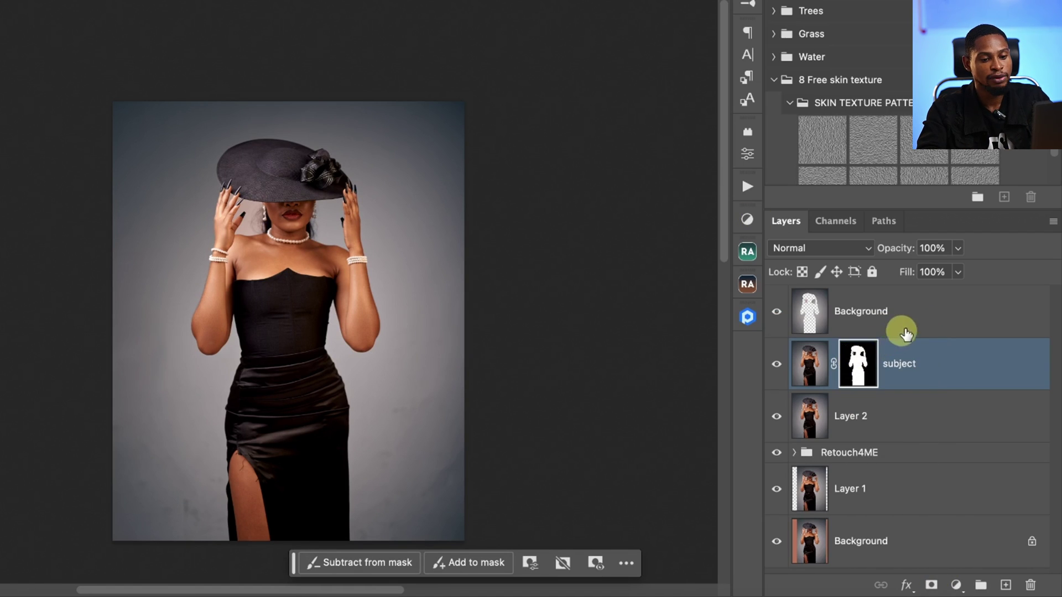
pyautogui.click(923, 314)
pyautogui.moveTo(935, 315); pyautogui.dragTo(932, 385)
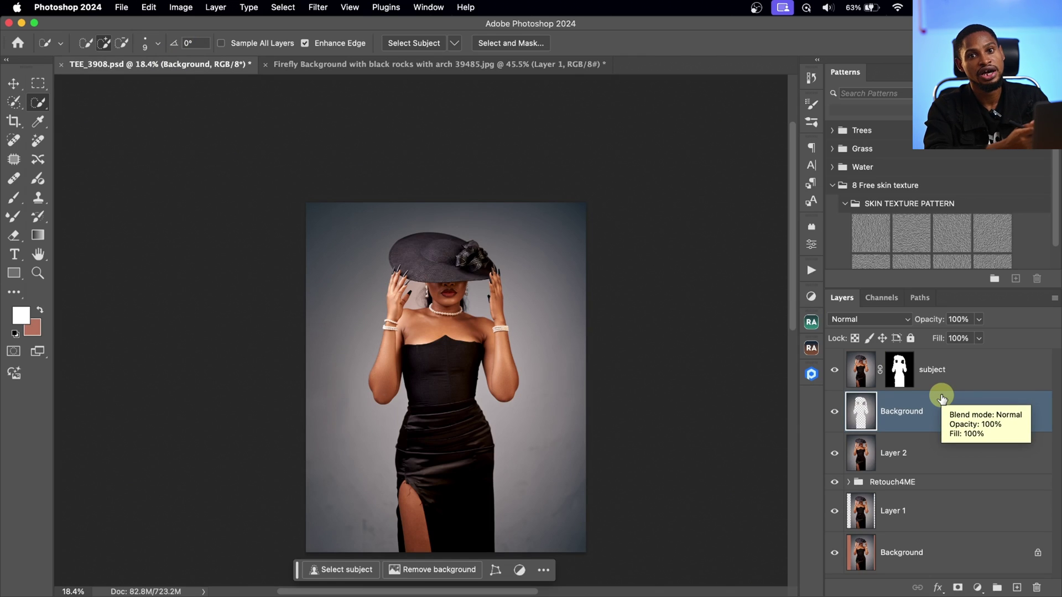
# Copy the Firefly rock-arch image into TEE_3908.psd as a new layer and move it above the subject layer
pyautogui.click(417, 64)
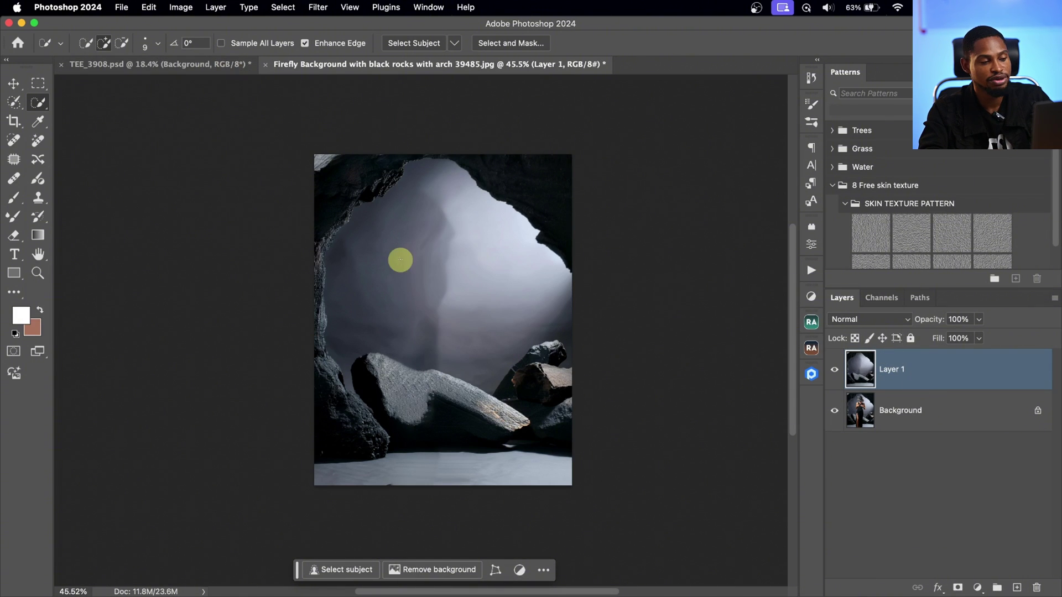
pyautogui.click(194, 66)
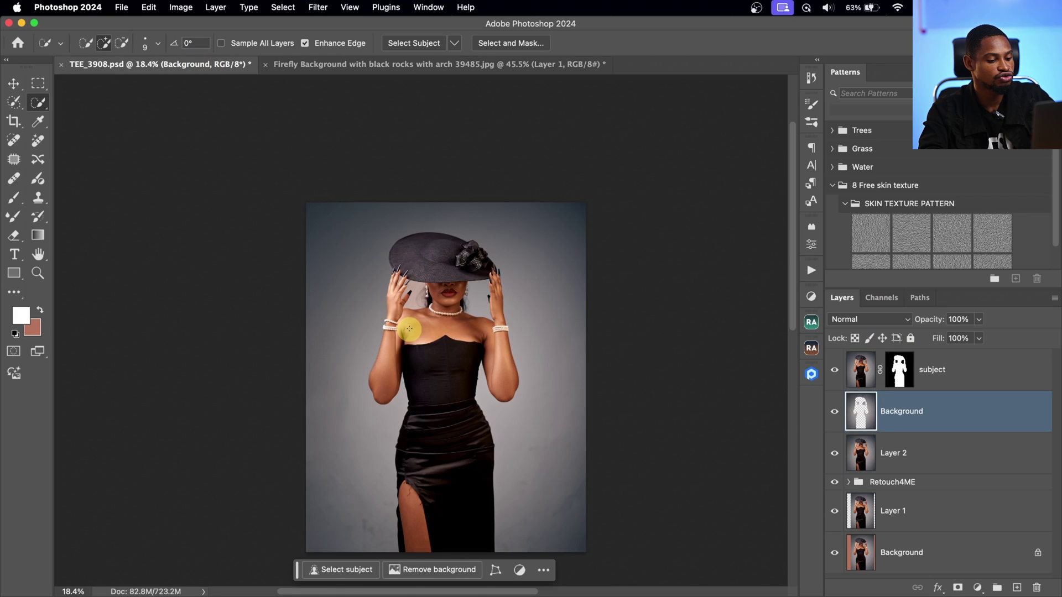
pyautogui.moveTo(410, 327); pyautogui.dragTo(409, 327)
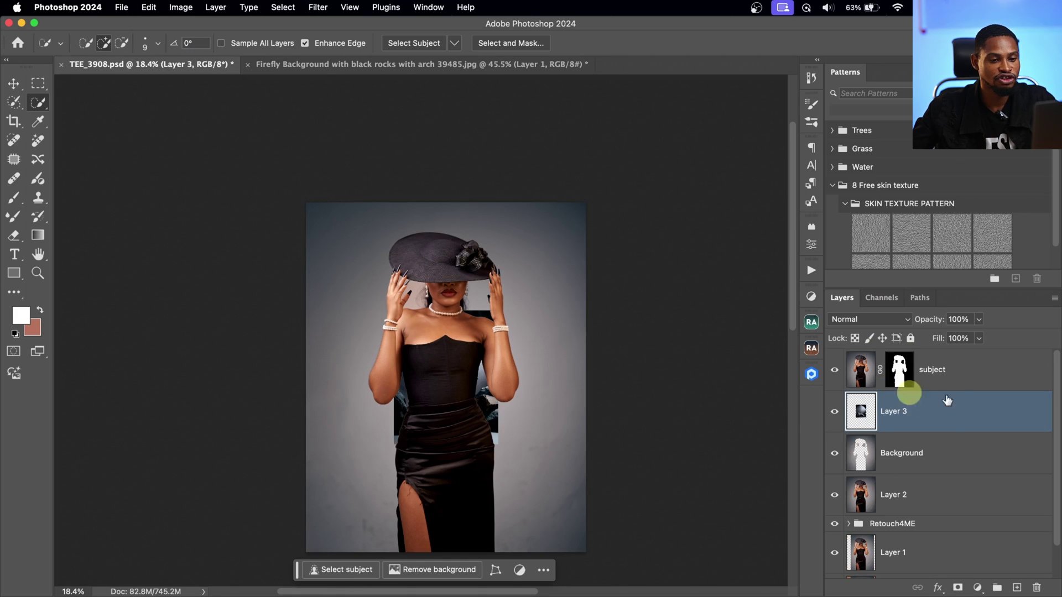
pyautogui.moveTo(960, 414); pyautogui.dragTo(960, 345)
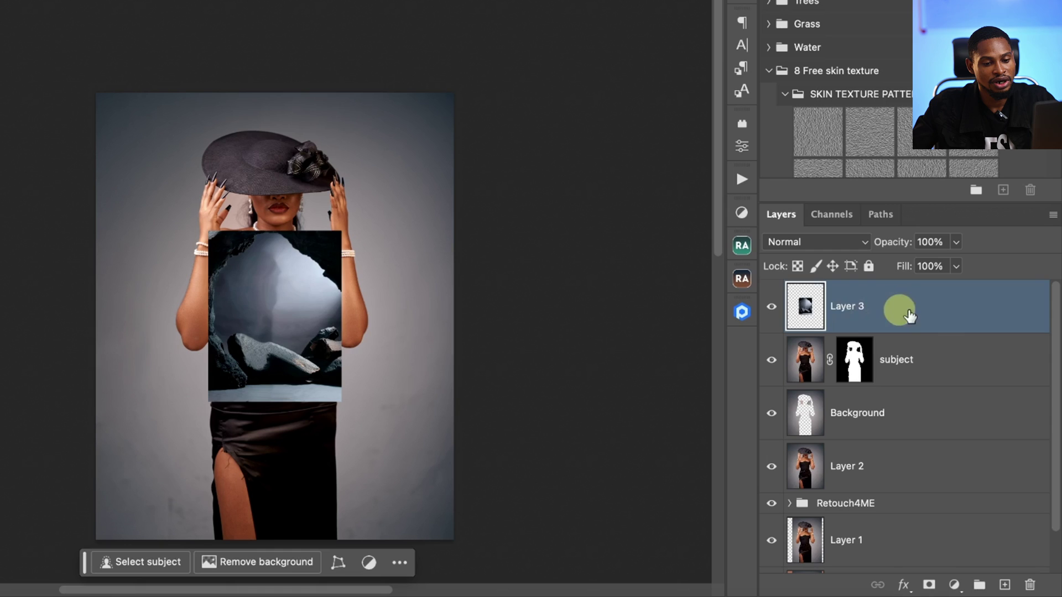
# Move the rock-arch layer beneath the subject layer, enlarge it to about 290% to fill the canvas, and compare it with the original backdrop
pyautogui.moveTo(909, 315); pyautogui.dragTo(948, 379)
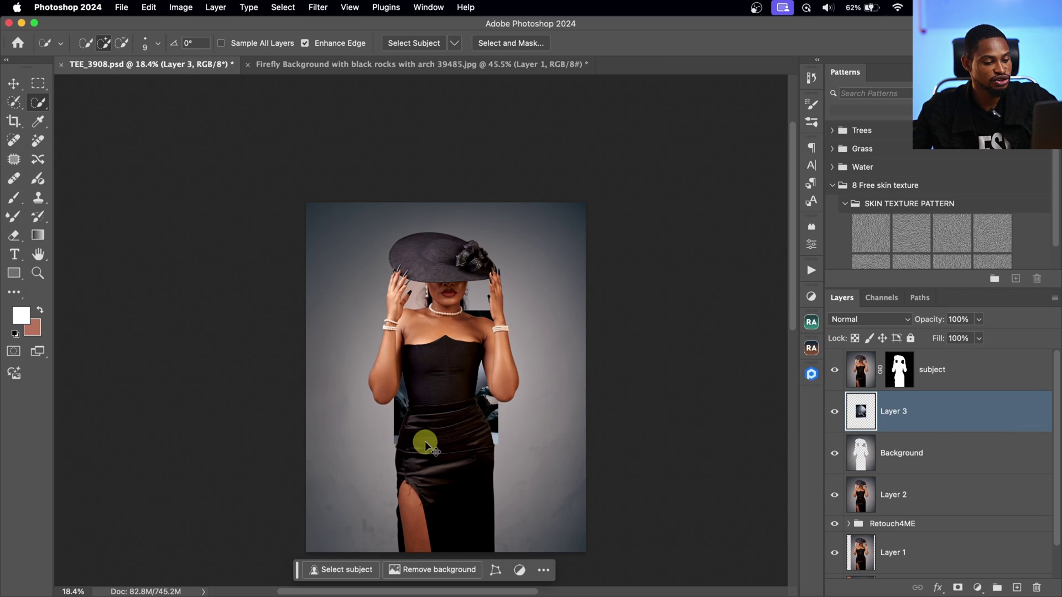
pyautogui.press('super+t')
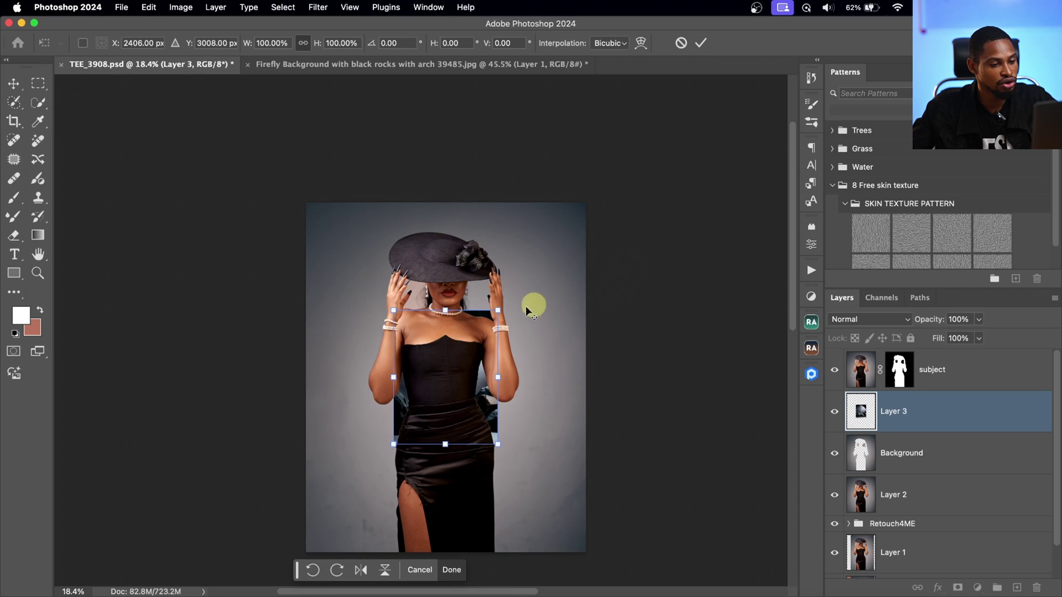
pyautogui.moveTo(498, 310); pyautogui.dragTo(637, 214)
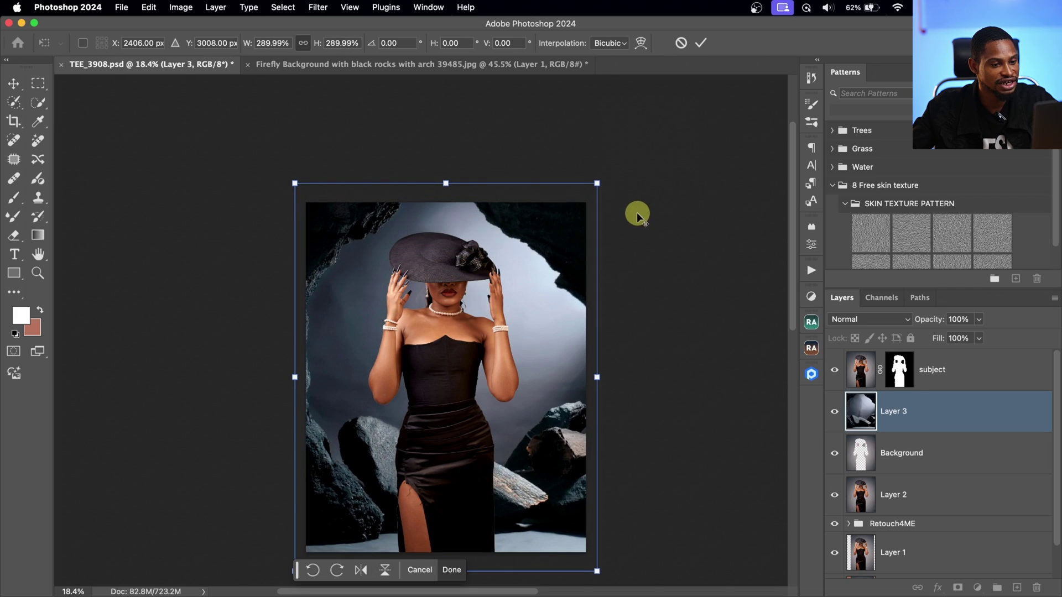
pyautogui.click(702, 44)
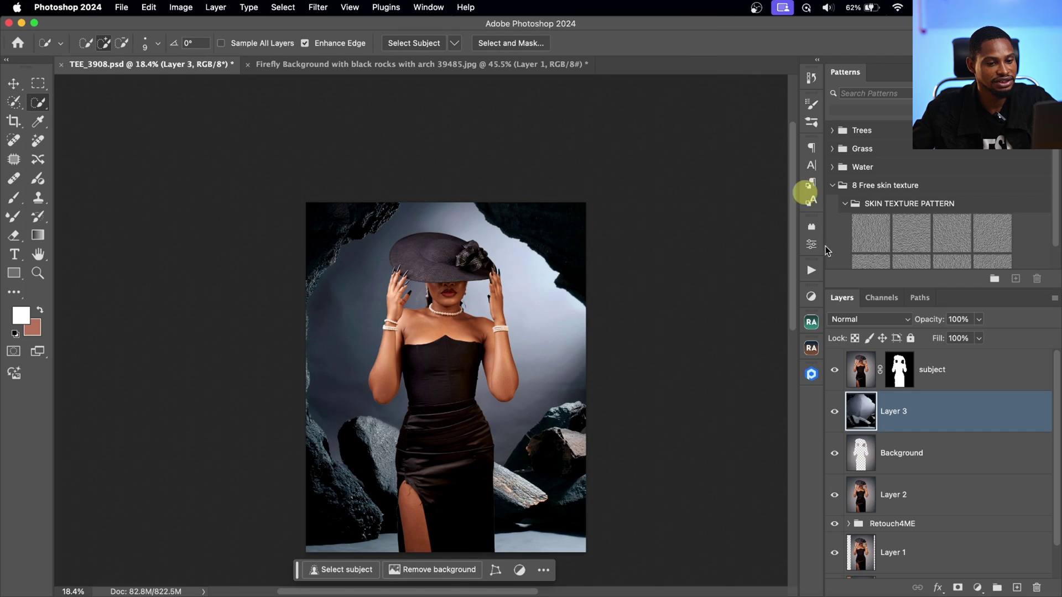
pyautogui.click(832, 411)
pyautogui.click(835, 411)
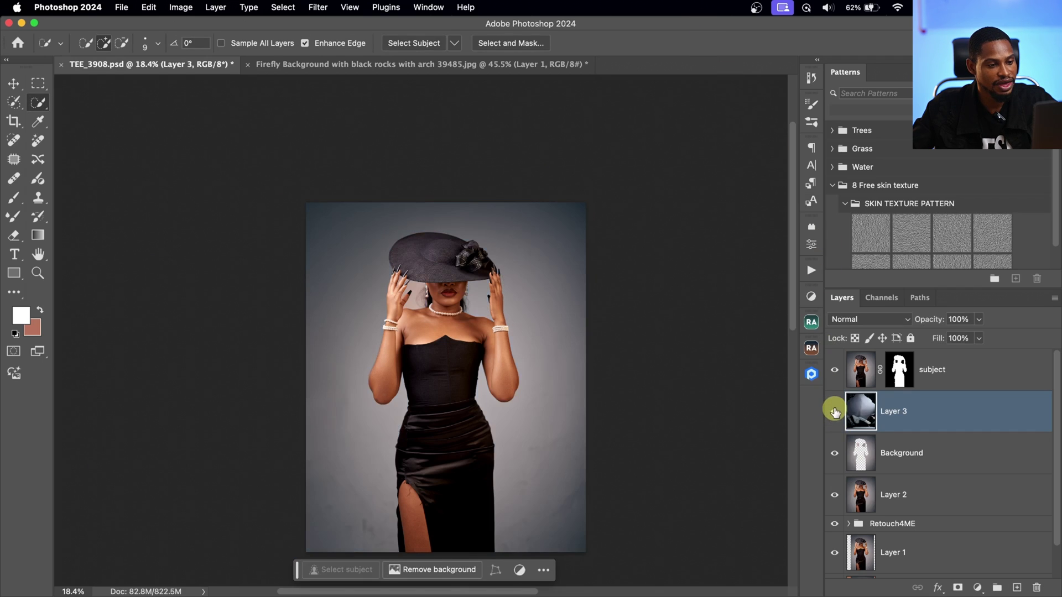
# Activate the subject layer's mask and set up a 25 px Soft Round brush with 0% hardness and white paint
pyautogui.press('z')
pyautogui.moveTo(457, 286)
pyautogui.mouseDown()
pyautogui.moveTo(557, 278)
pyautogui.moveTo(554, 268)
pyautogui.mouseUp()
pyautogui.press('w')
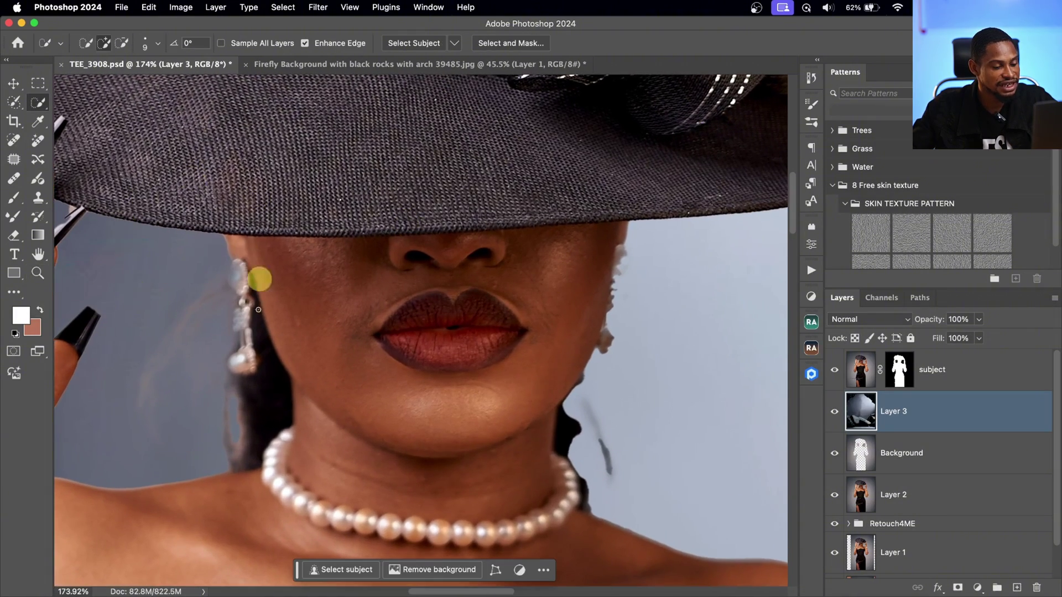
pyautogui.moveTo(261, 280)
pyautogui.mouseDown()
pyautogui.moveTo(157, 304)
pyautogui.moveTo(149, 242)
pyautogui.mouseUp()
pyautogui.moveTo(93, 283); pyautogui.dragTo(354, 207)
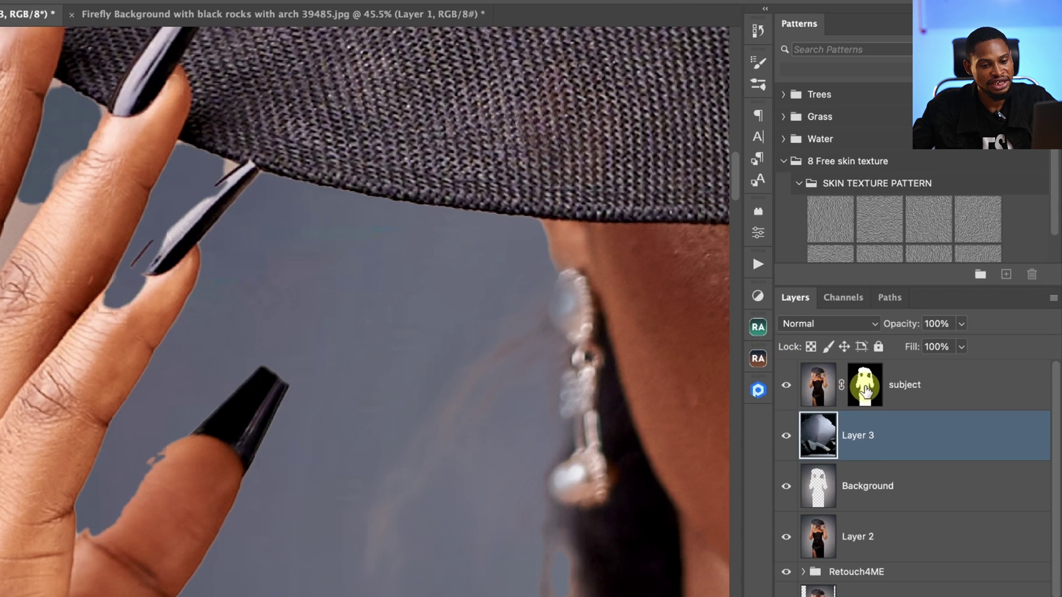
pyautogui.click(899, 376)
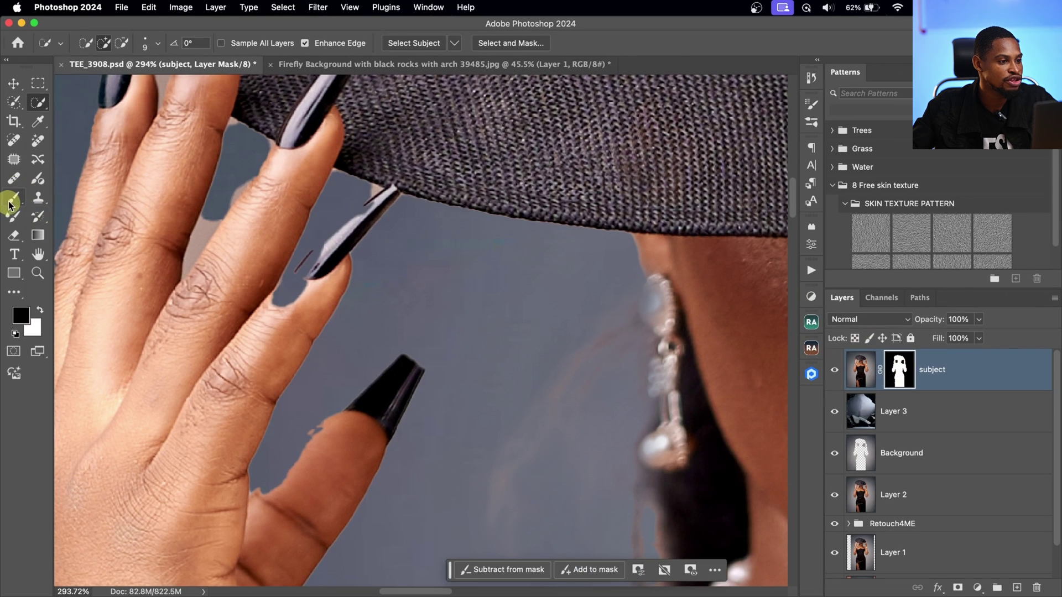
pyautogui.click(12, 199)
pyautogui.press(']')
pyautogui.press(']')
pyautogui.press(']')
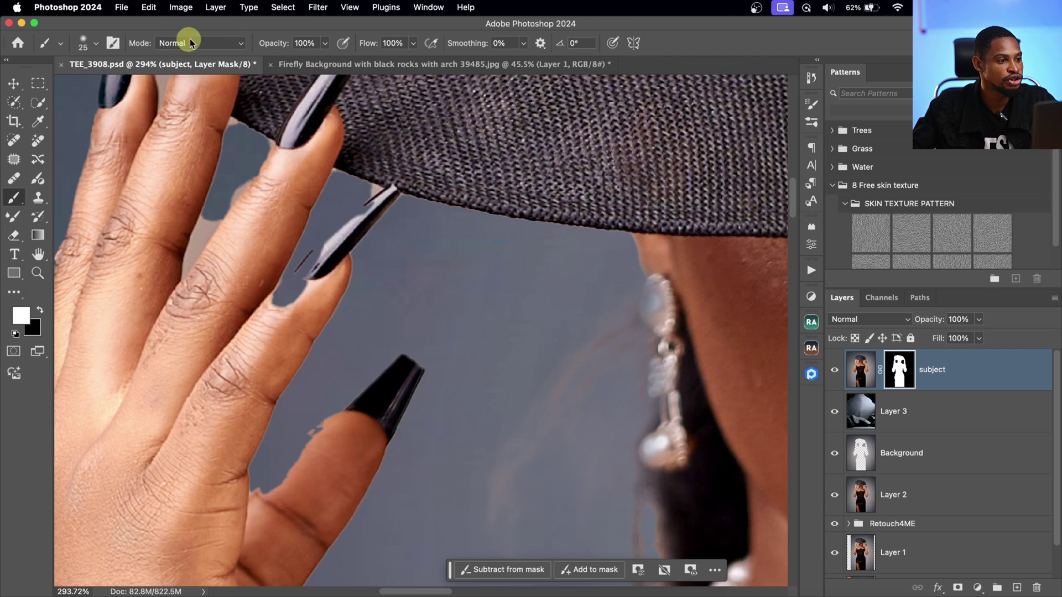
pyautogui.click(96, 43)
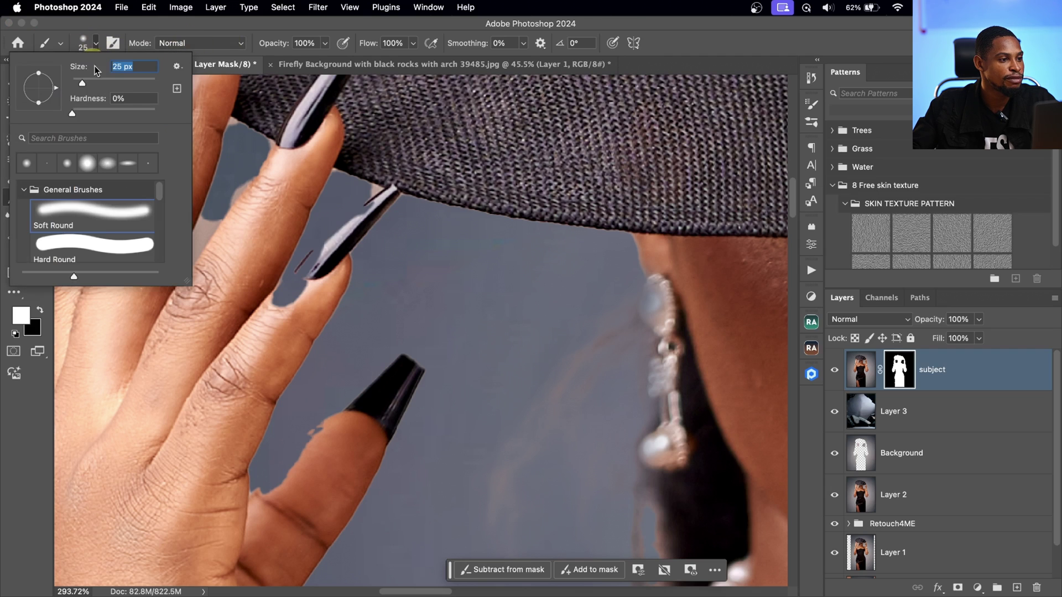
pyautogui.doubleClick(103, 209)
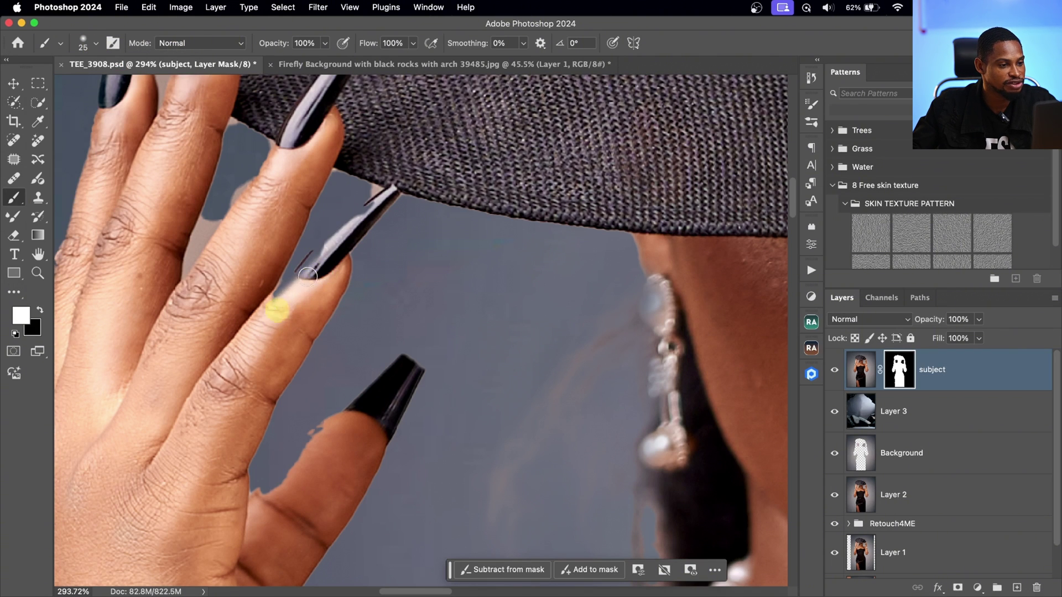
# Paint white on the subject mask to restore the missing nail, fingertip and thumb edges of the hand on the image's left side
pyautogui.moveTo(267, 310)
pyautogui.mouseDown()
pyautogui.moveTo(391, 185)
pyautogui.moveTo(268, 313)
pyautogui.mouseUp()
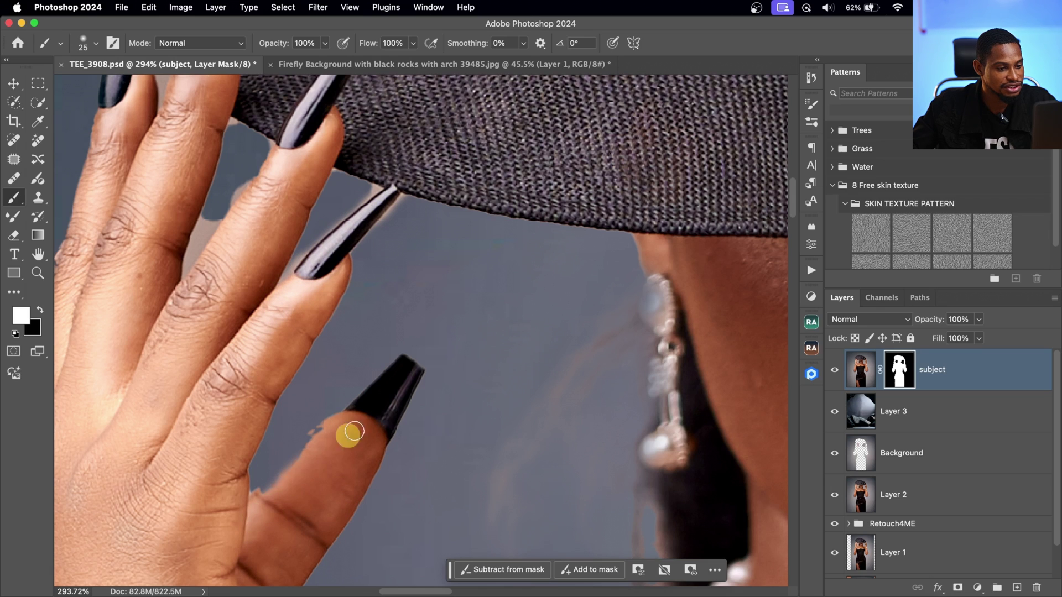
pyautogui.moveTo(329, 435)
pyautogui.mouseDown()
pyautogui.moveTo(291, 468)
pyautogui.moveTo(349, 416)
pyautogui.moveTo(243, 520)
pyautogui.moveTo(347, 428)
pyautogui.mouseUp()
pyautogui.press(']')
pyautogui.scroll(-3, 443, 332)
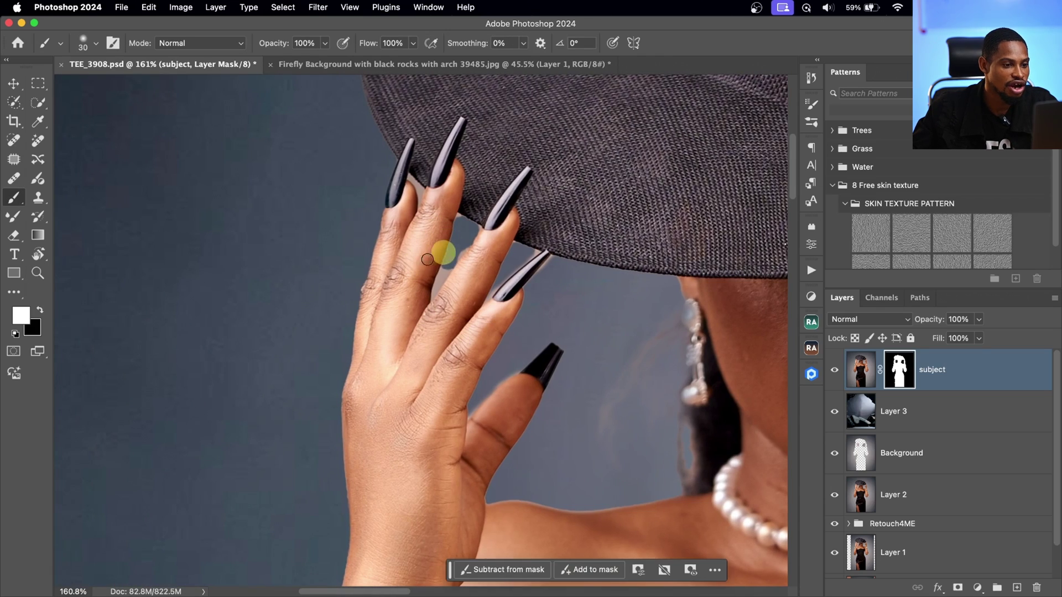
# Paint black on the subject mask with a smaller brush to hide the leftover studio backdrop between the fingers of the same hand
pyautogui.scroll(4, 473, 216)
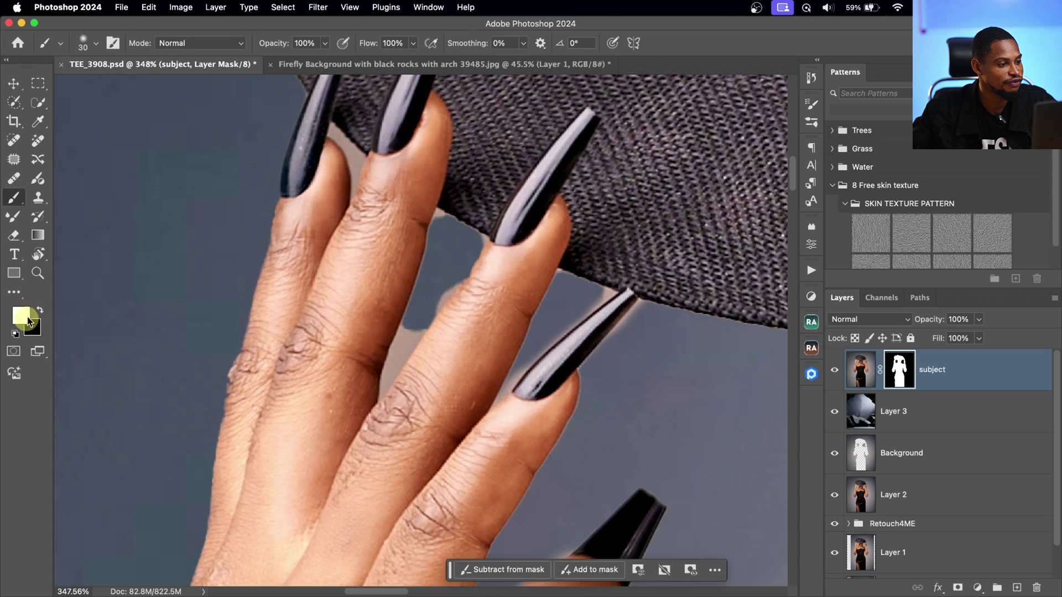
pyautogui.click(39, 309)
pyautogui.press('[')
pyautogui.press('[')
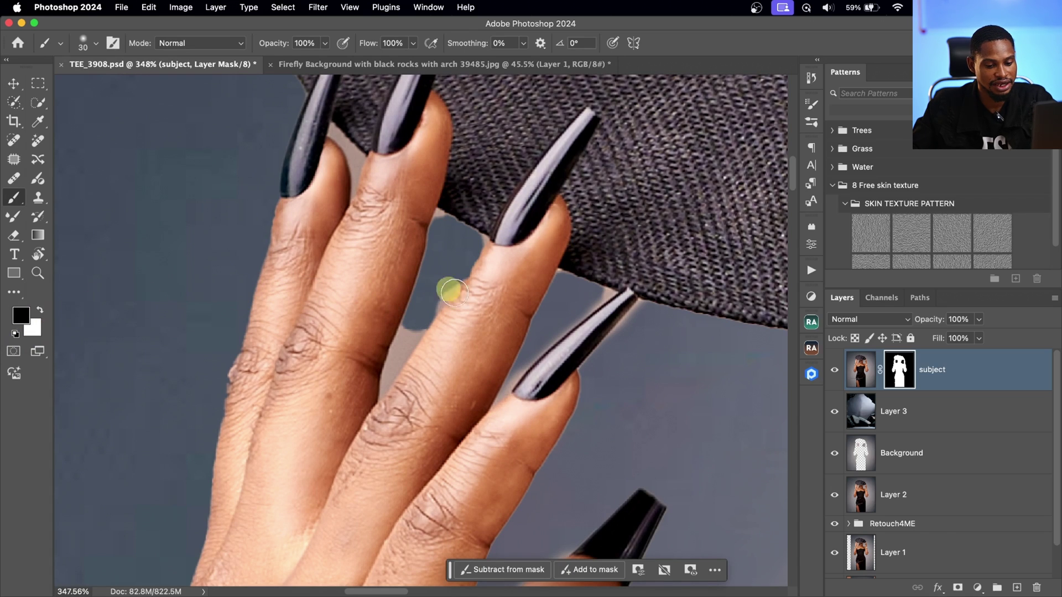
pyautogui.moveTo(402, 340); pyautogui.dragTo(438, 303)
pyautogui.press(']')
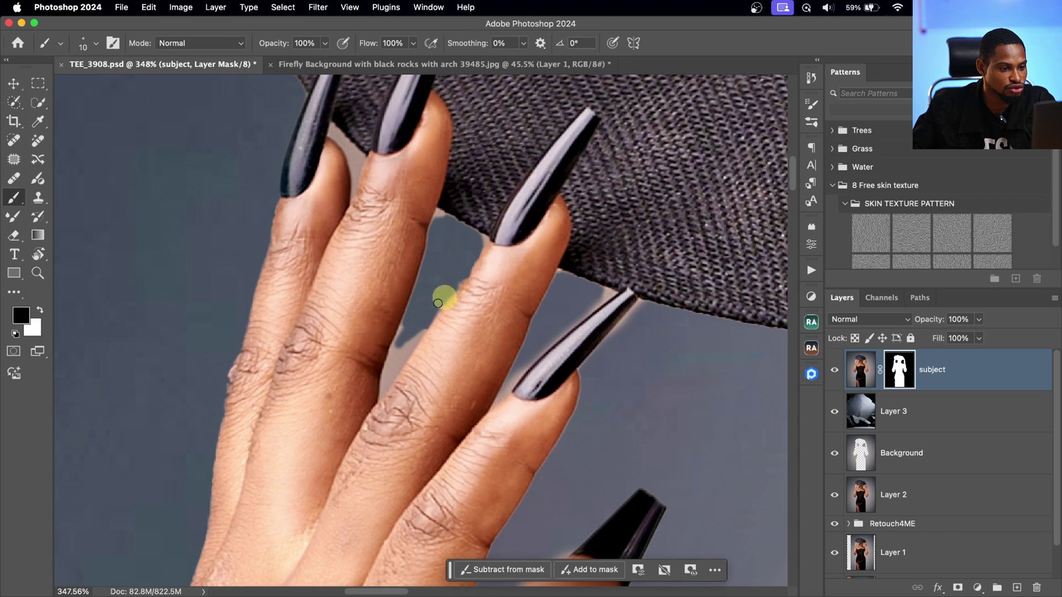
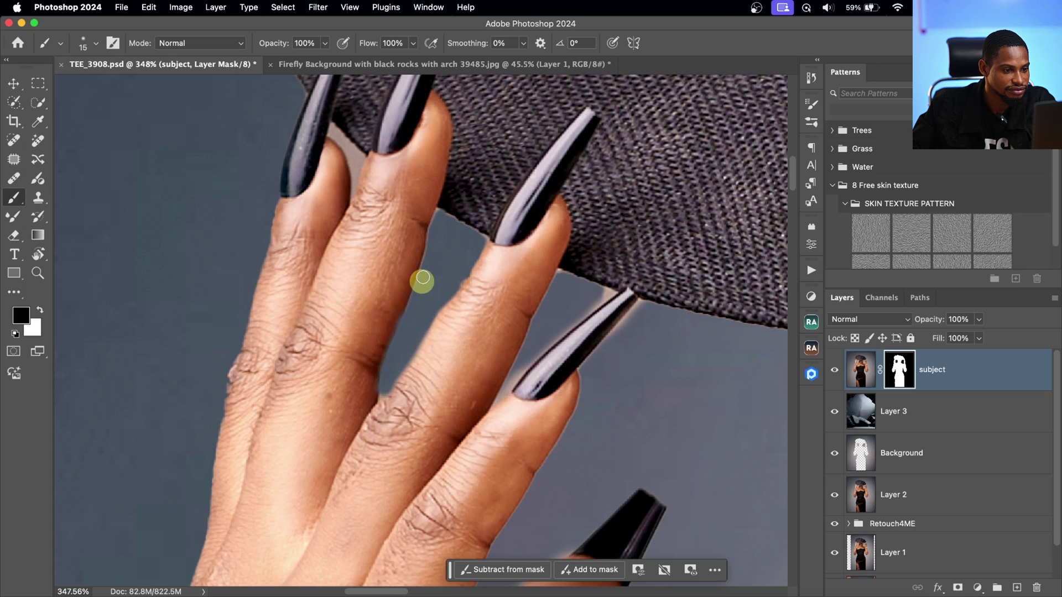
# Clean the mask around the fingernails and hat brim with an 8 px brush, alternating black to hide backdrop and white to restore detail
pyautogui.moveTo(340, 130)
pyautogui.mouseDown()
pyautogui.moveTo(356, 175)
pyautogui.moveTo(360, 160)
pyautogui.moveTo(350, 195)
pyautogui.moveTo(358, 158)
pyautogui.mouseUp()
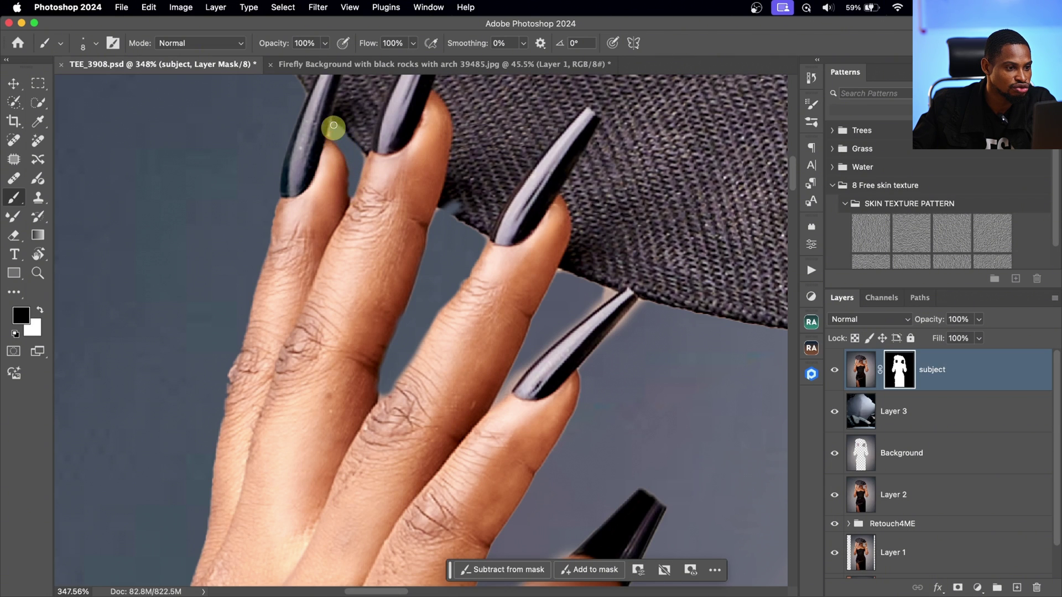
pyautogui.moveTo(342, 150)
pyautogui.mouseDown()
pyautogui.moveTo(343, 195)
pyautogui.moveTo(324, 161)
pyautogui.moveTo(336, 226)
pyautogui.moveTo(339, 163)
pyautogui.moveTo(342, 201)
pyautogui.mouseUp()
pyautogui.press('x')
pyautogui.moveTo(332, 148)
pyautogui.mouseDown()
pyautogui.moveTo(346, 199)
pyautogui.moveTo(321, 243)
pyautogui.moveTo(493, 257)
pyautogui.moveTo(576, 298)
pyautogui.moveTo(618, 291)
pyautogui.moveTo(573, 302)
pyautogui.moveTo(609, 293)
pyautogui.moveTo(571, 321)
pyautogui.moveTo(619, 322)
pyautogui.moveTo(613, 342)
pyautogui.moveTo(639, 302)
pyautogui.moveTo(577, 373)
pyautogui.moveTo(583, 292)
pyautogui.mouseUp()
pyautogui.press('x')
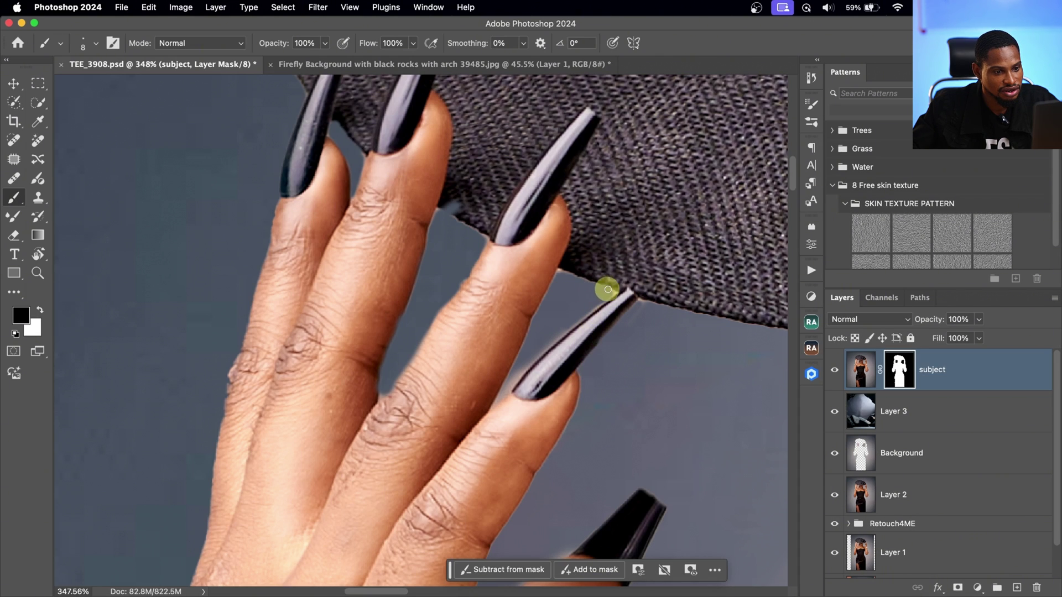
pyautogui.press('x')
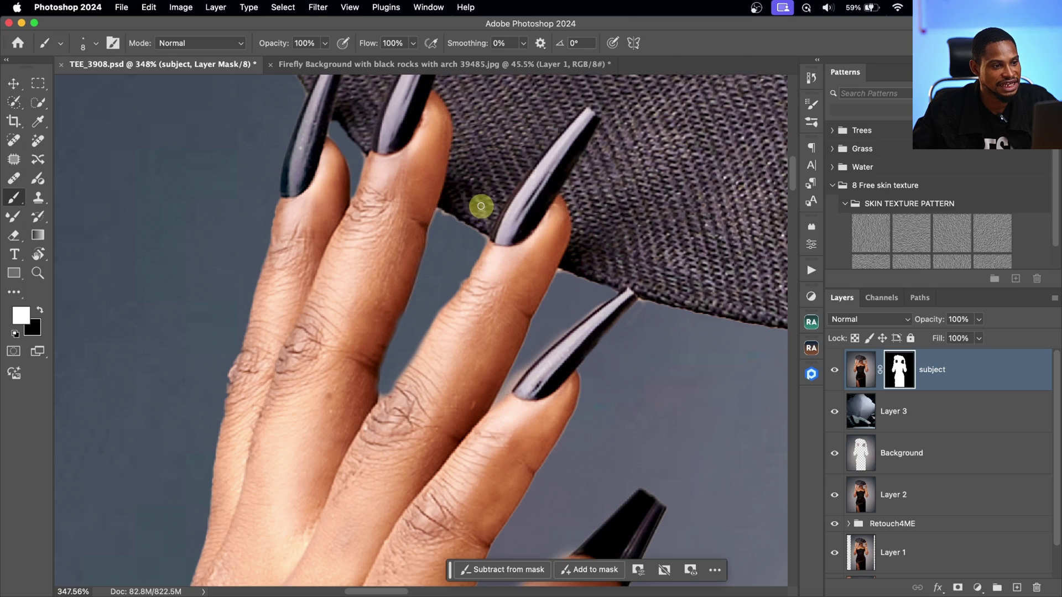
pyautogui.moveTo(455, 206); pyautogui.dragTo(538, 321)
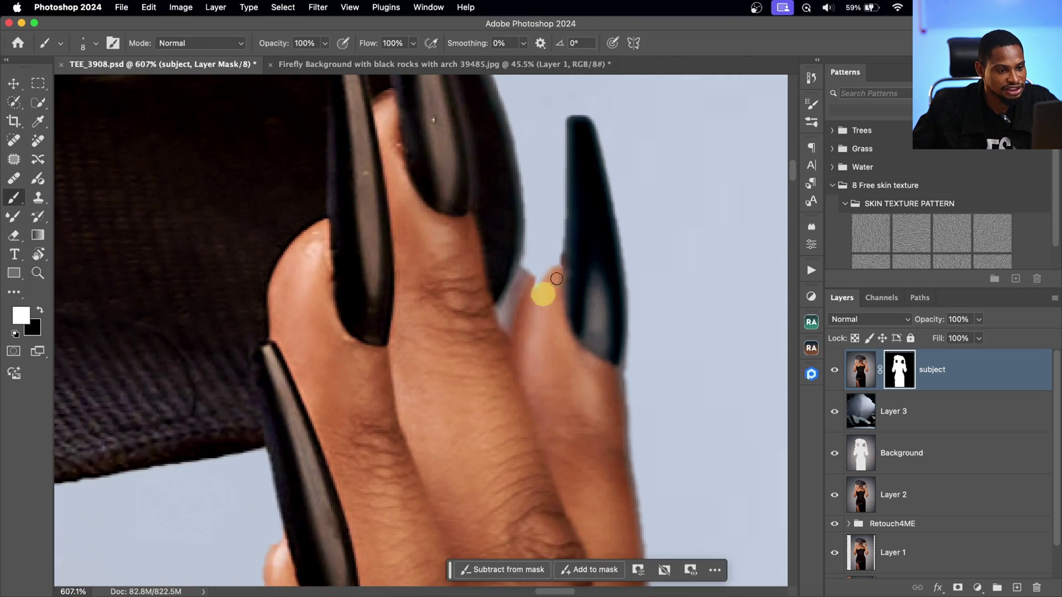
# Restore the little fingertip of the other hand in white, and hide the backdrop beside it with a 3 px black brush
pyautogui.moveTo(557, 278)
pyautogui.mouseDown()
pyautogui.moveTo(524, 316)
pyautogui.moveTo(575, 259)
pyautogui.moveTo(529, 319)
pyautogui.moveTo(519, 291)
pyautogui.mouseUp()
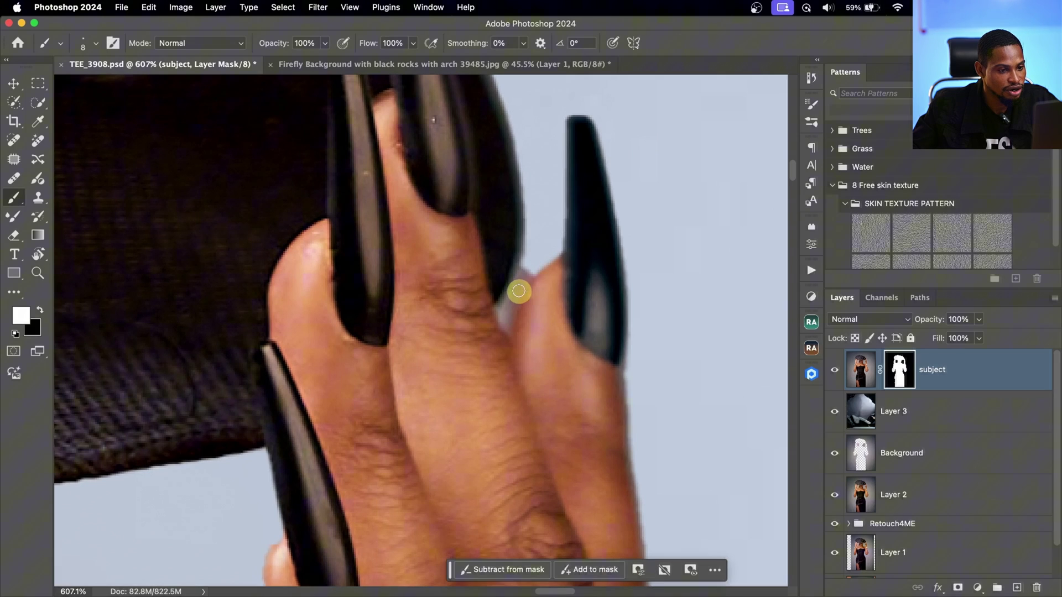
pyautogui.press('[')
pyautogui.press('[')
pyautogui.press('[')
pyautogui.press('[')
pyautogui.press('[')
pyautogui.press('x')
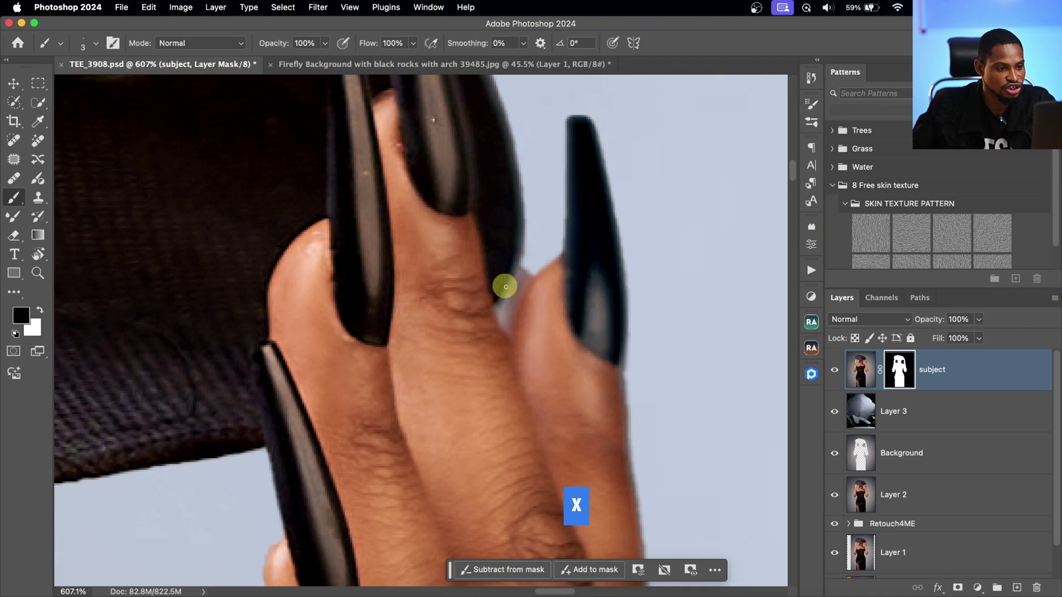
pyautogui.moveTo(526, 268)
pyautogui.mouseDown()
pyautogui.moveTo(503, 308)
pyautogui.moveTo(507, 323)
pyautogui.moveTo(527, 275)
pyautogui.moveTo(509, 302)
pyautogui.moveTo(523, 275)
pyautogui.moveTo(445, 302)
pyautogui.moveTo(458, 285)
pyautogui.moveTo(545, 255)
pyautogui.moveTo(340, 253)
pyautogui.moveTo(456, 220)
pyautogui.moveTo(389, 229)
pyautogui.moveTo(324, 216)
pyautogui.moveTo(398, 189)
pyautogui.moveTo(375, 184)
pyautogui.mouseUp()
# Refine the subject mask along the drop earring on the image's left side with a 15 px brush
pyautogui.press('z')
pyautogui.press('b')
pyautogui.press(']')
pyautogui.press(']')
pyautogui.press(']')
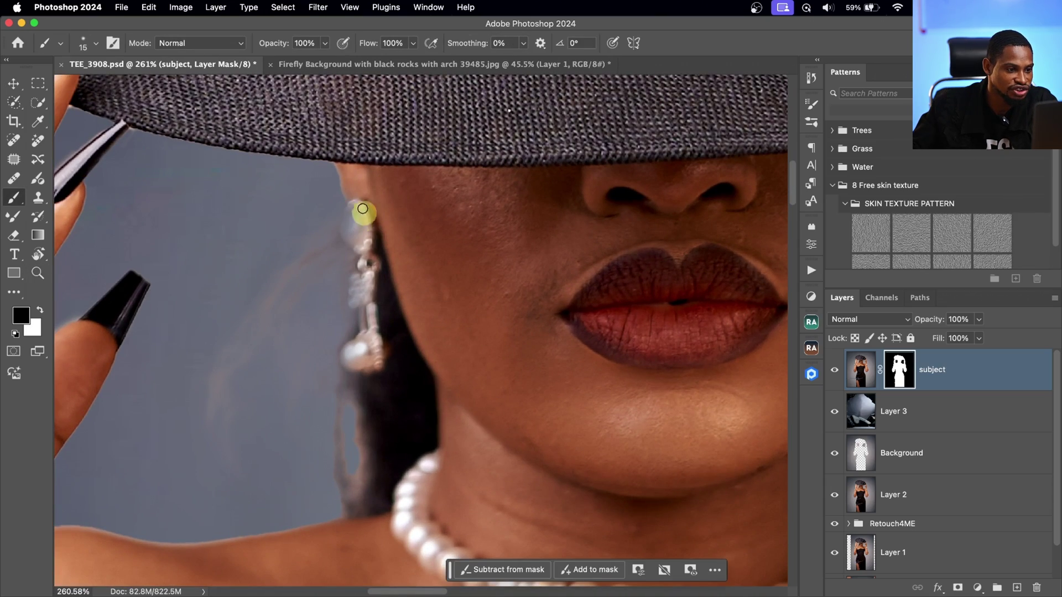
pyautogui.moveTo(367, 209)
pyautogui.mouseDown()
pyautogui.moveTo(352, 234)
pyautogui.moveTo(374, 240)
pyautogui.moveTo(358, 287)
pyautogui.moveTo(362, 238)
pyautogui.moveTo(336, 230)
pyautogui.moveTo(373, 253)
pyautogui.moveTo(373, 354)
pyautogui.mouseUp()
# Restore the opposite earring on the subject mask with a 30 px white brush, and clean up the edges around it in black
pyautogui.press('space')
pyautogui.moveTo(604, 257); pyautogui.dragTo(451, 253)
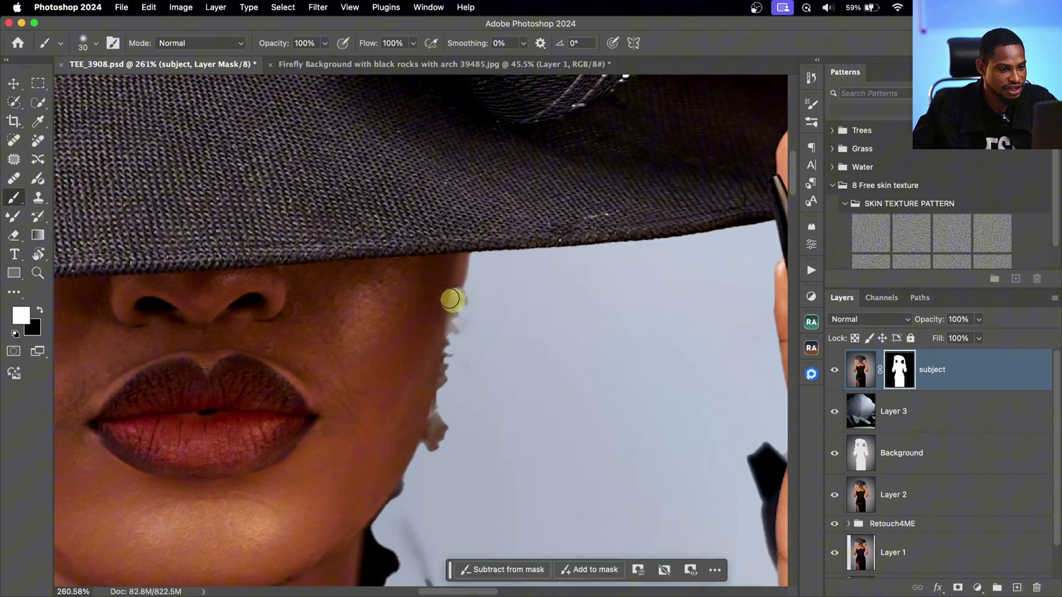
pyautogui.moveTo(450, 301)
pyautogui.mouseDown()
pyautogui.moveTo(471, 321)
pyautogui.moveTo(464, 301)
pyautogui.moveTo(424, 424)
pyautogui.moveTo(433, 431)
pyautogui.moveTo(420, 440)
pyautogui.moveTo(446, 426)
pyautogui.moveTo(438, 386)
pyautogui.moveTo(460, 277)
pyautogui.moveTo(437, 364)
pyautogui.moveTo(459, 318)
pyautogui.moveTo(488, 307)
pyautogui.moveTo(497, 280)
pyautogui.mouseUp()
pyautogui.press('x')
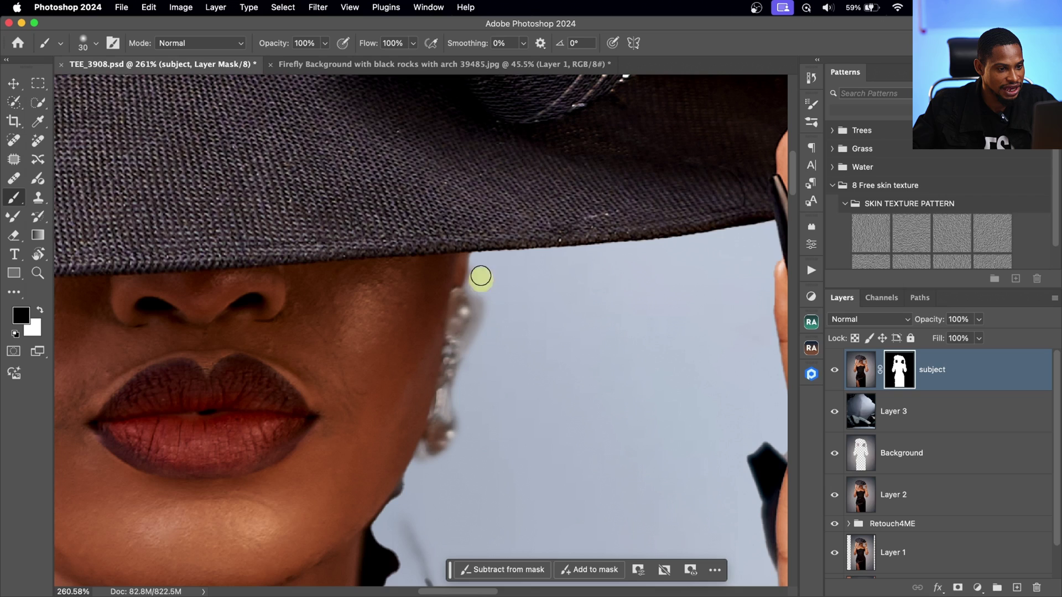
pyautogui.press('z')
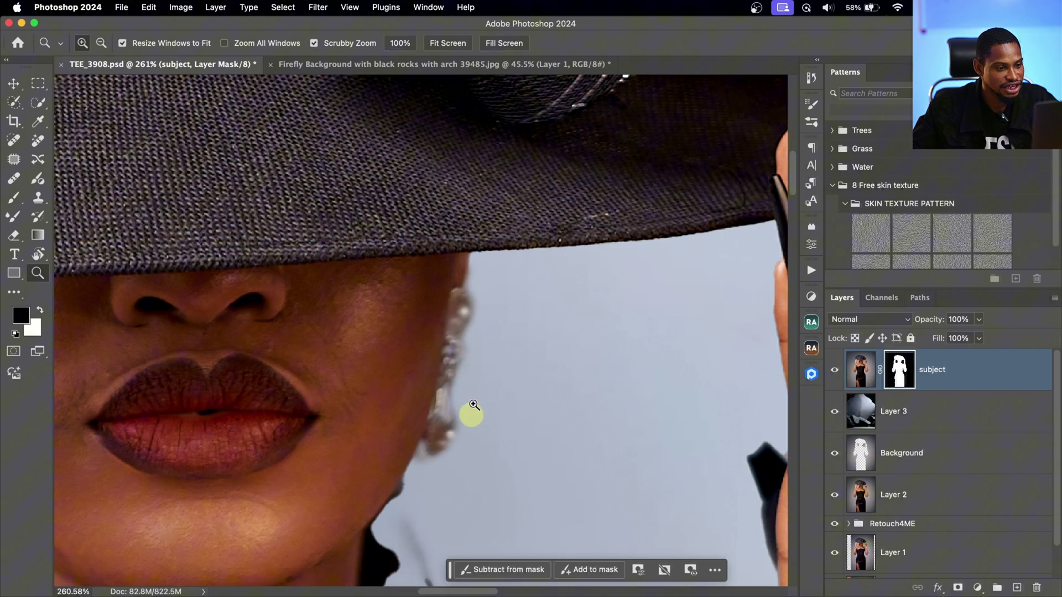
pyautogui.moveTo(474, 405)
pyautogui.mouseDown()
pyautogui.moveTo(433, 355)
pyautogui.moveTo(493, 201)
pyautogui.mouseUp()
pyautogui.press('b')
pyautogui.scroll(-3, 474, 363)
pyautogui.moveTo(510, 320)
pyautogui.mouseDown()
pyautogui.moveTo(485, 214)
pyautogui.moveTo(474, 227)
pyautogui.moveTo(490, 356)
pyautogui.moveTo(568, 255)
pyautogui.moveTo(536, 252)
pyautogui.mouseUp()
pyautogui.press('z')
pyautogui.press('b')
pyautogui.press('z')
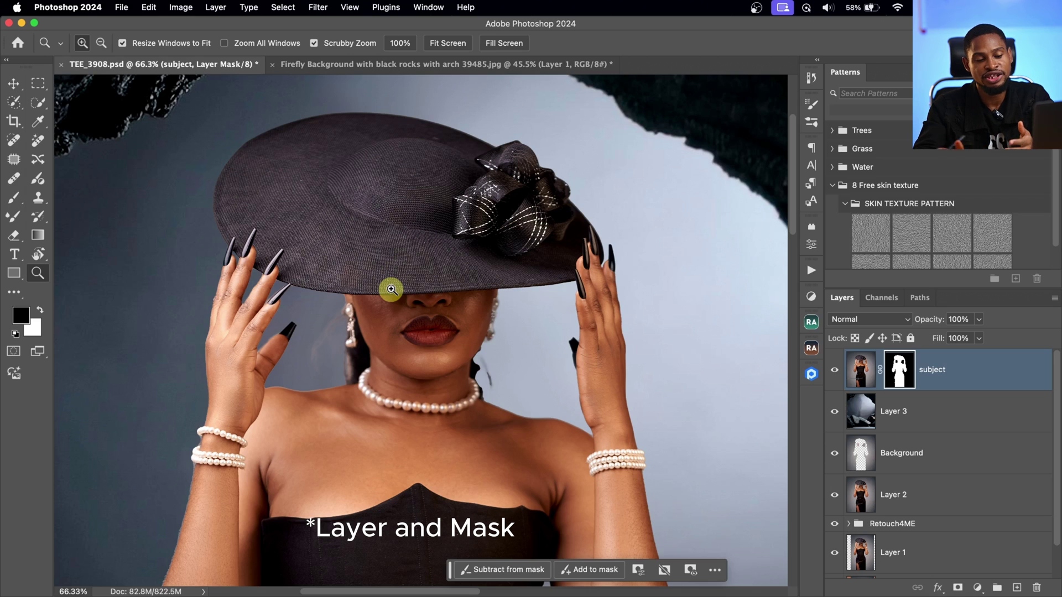
# Open the subject mask in Select and Mask, try the Object Aware refine mode, and return it to Color Aware
pyautogui.doubleClick(902, 370)
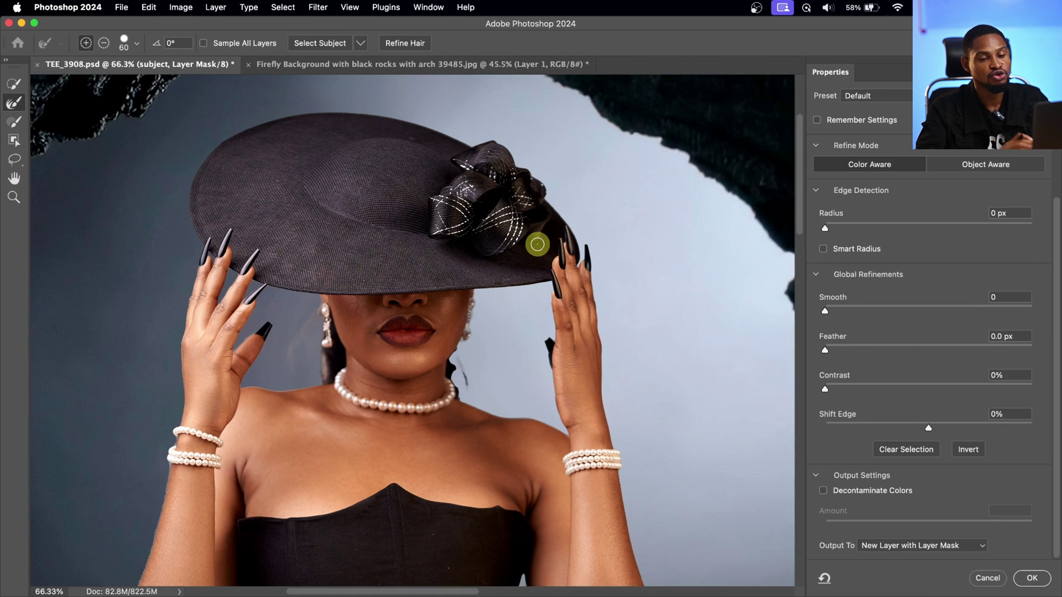
pyautogui.scroll(5, 929, 147)
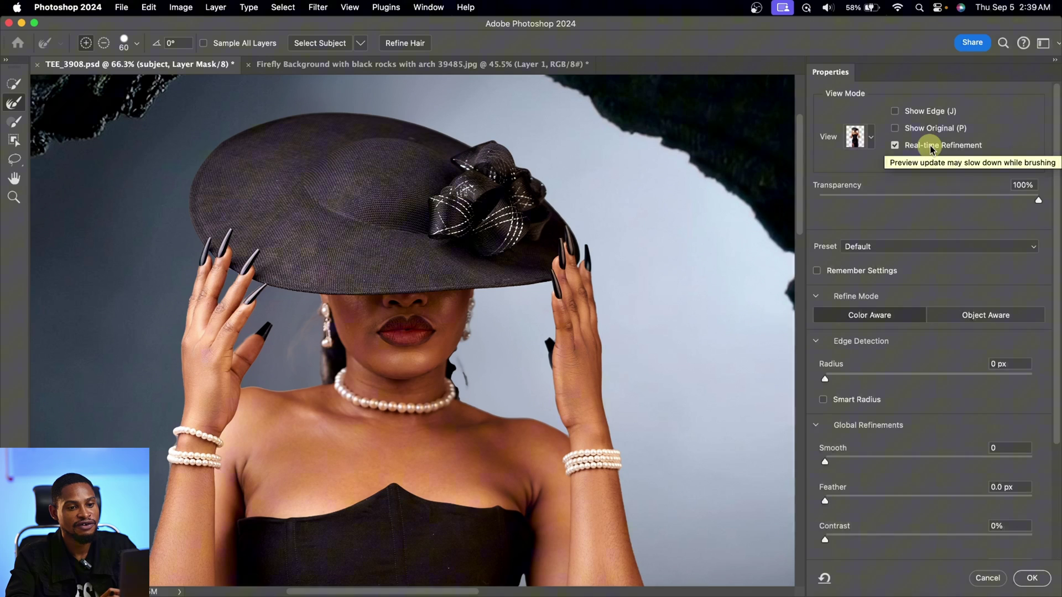
pyautogui.scroll(-5, 943, 209)
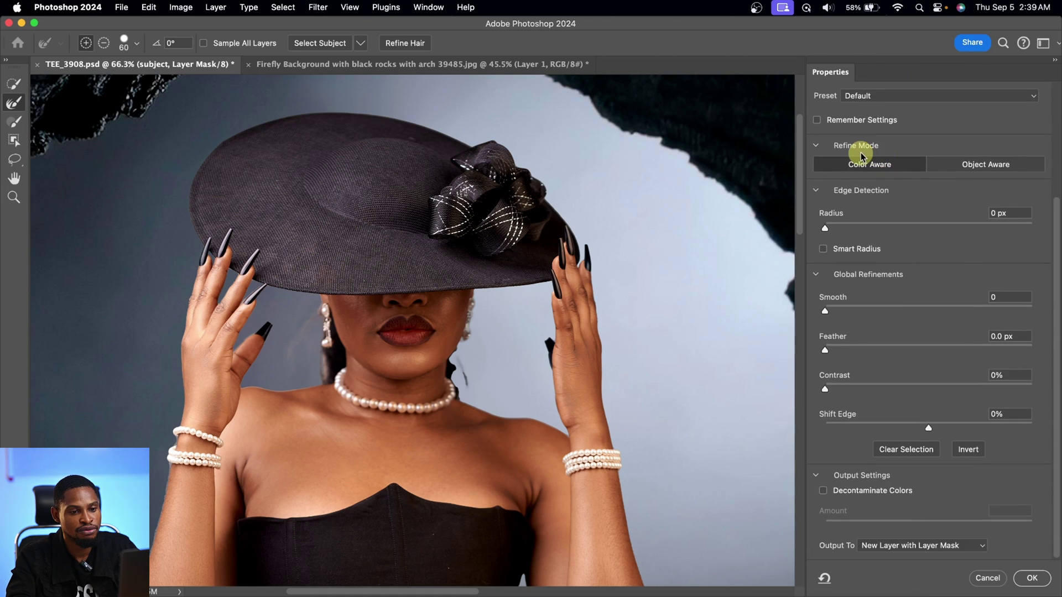
pyautogui.click(986, 168)
pyautogui.click(880, 166)
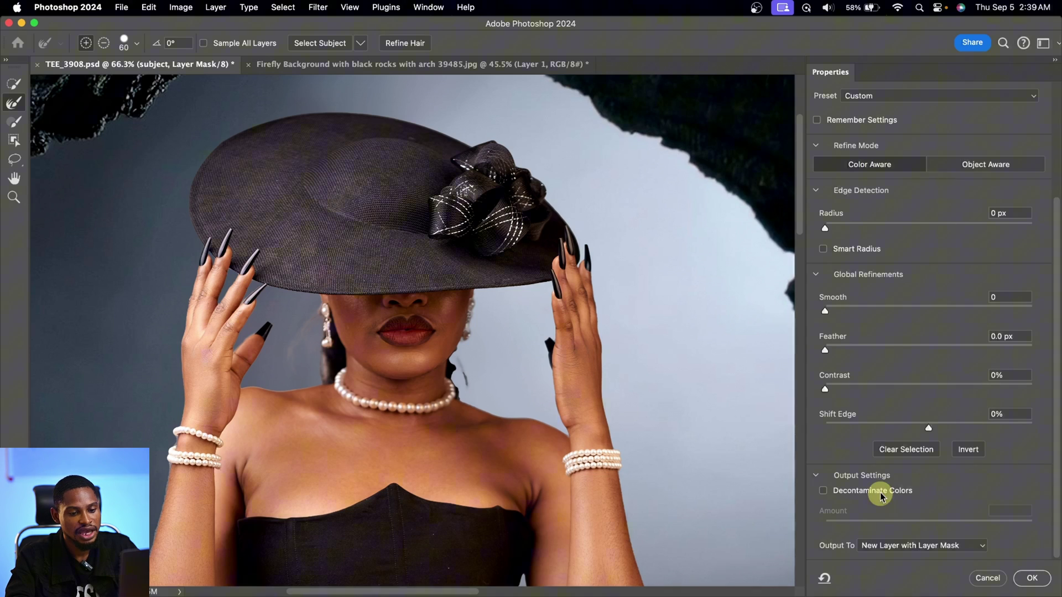
# Enable Decontaminate Colors for the mask output and set its amount to 90%
pyautogui.click(824, 490)
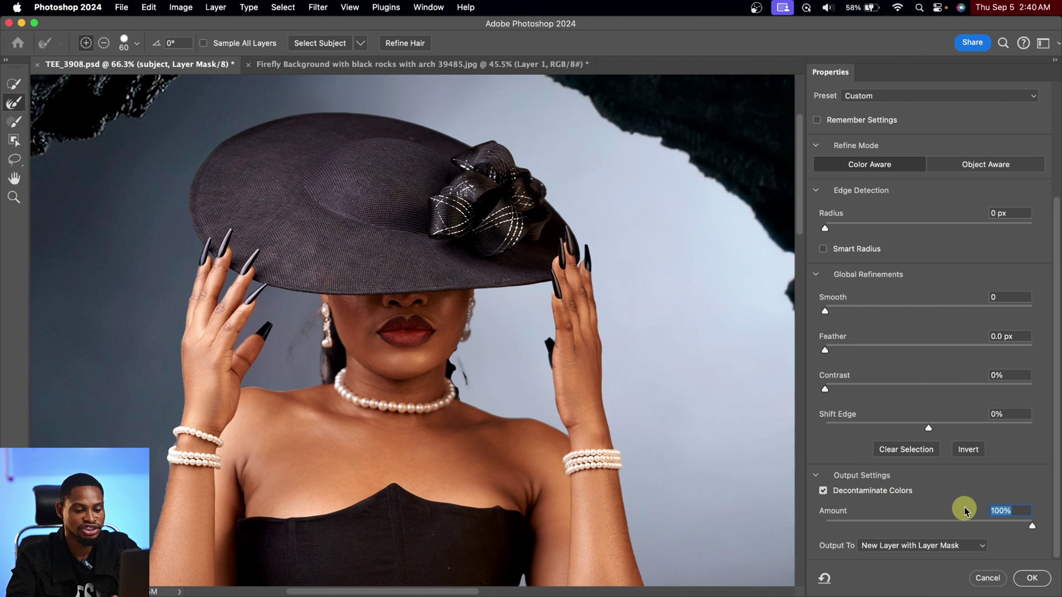
pyautogui.write('9')
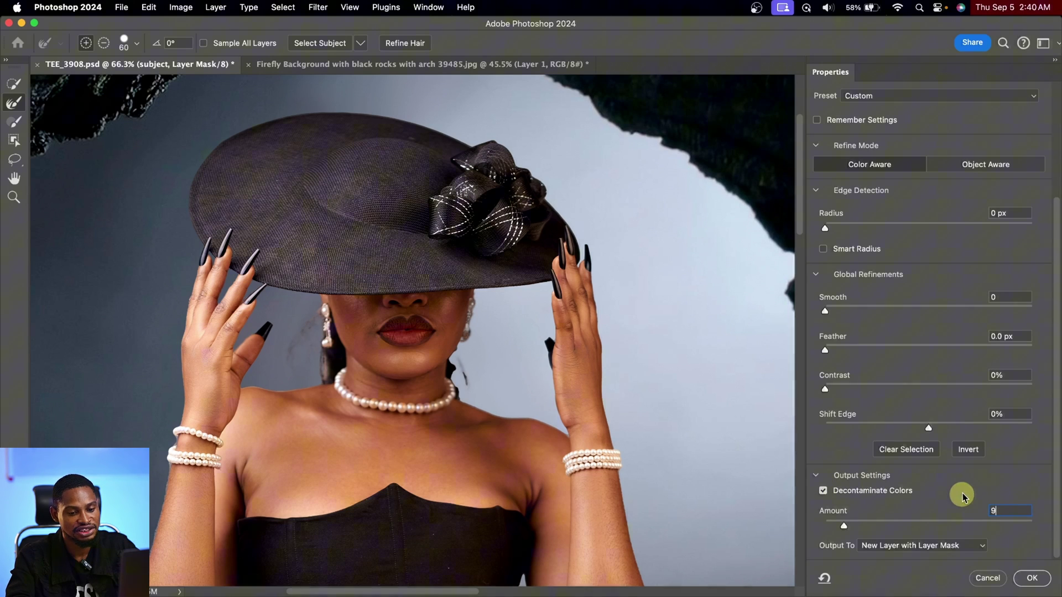
pyautogui.write('0')
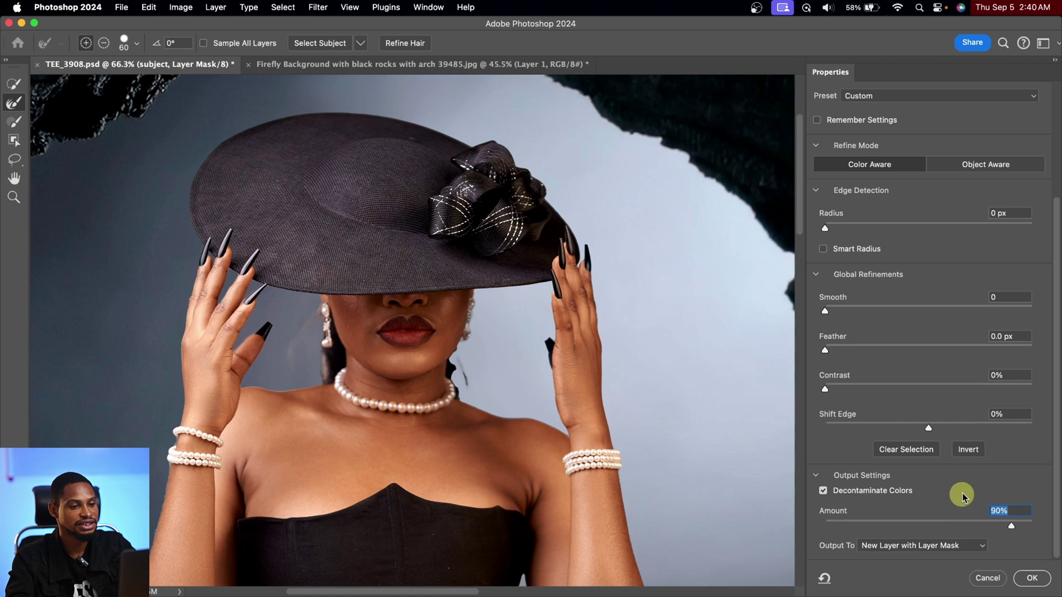
# Run Refine Hair on the subject selection and refine the edge around the earring on the image's right side
pyautogui.click(415, 43)
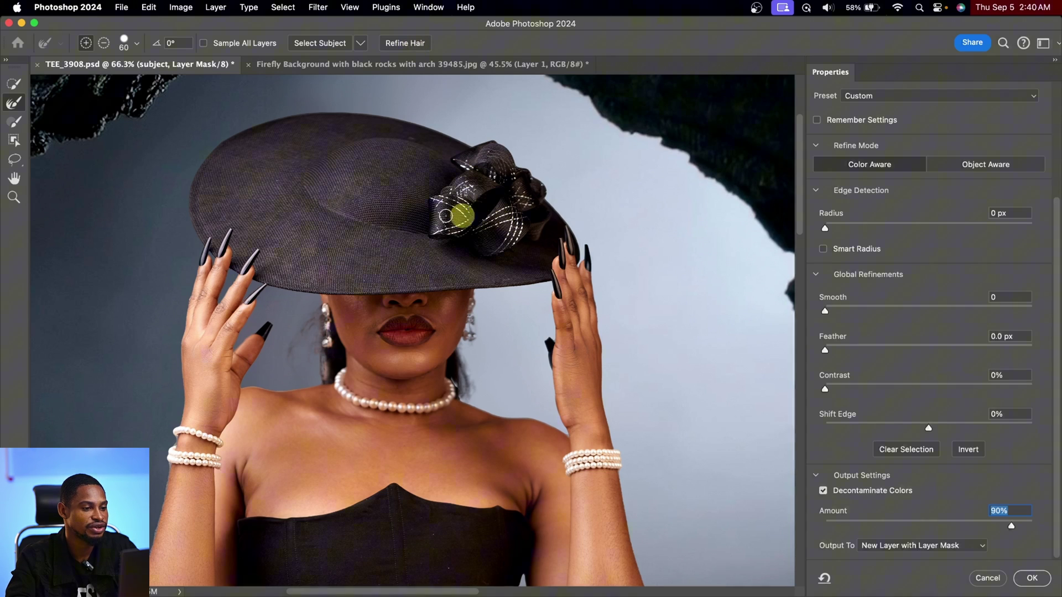
pyautogui.moveTo(461, 307); pyautogui.dragTo(476, 313)
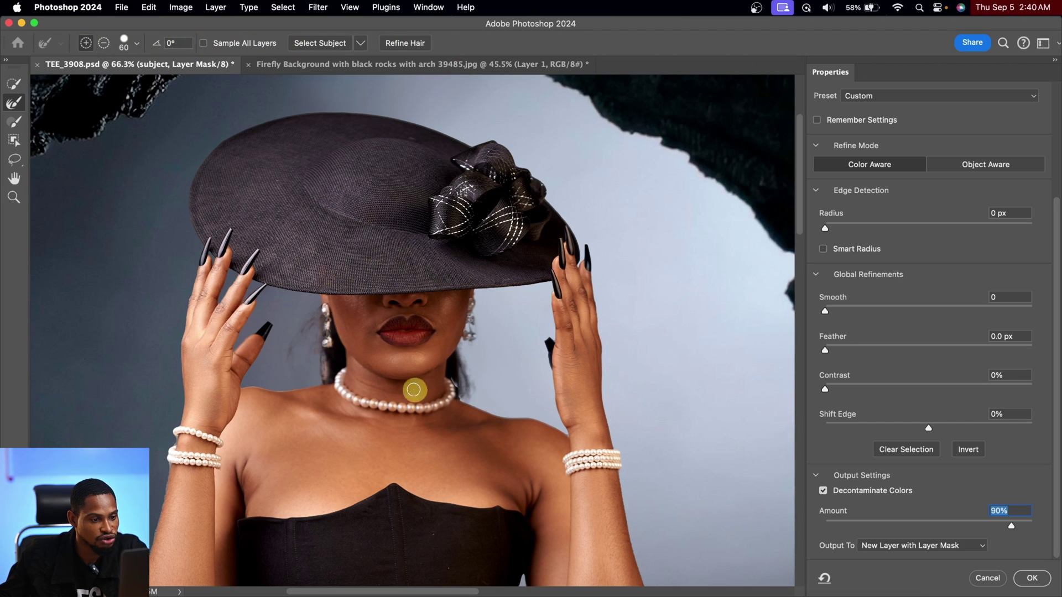
# Refine the loose hair beside the earrings on both sides of the face with a 90 px Refine Edge brush
pyautogui.press(']')
pyautogui.press(']')
pyautogui.press(']')
pyautogui.press(']')
pyautogui.moveTo(388, 357); pyautogui.dragTo(441, 270)
pyautogui.press('[')
pyautogui.press('[')
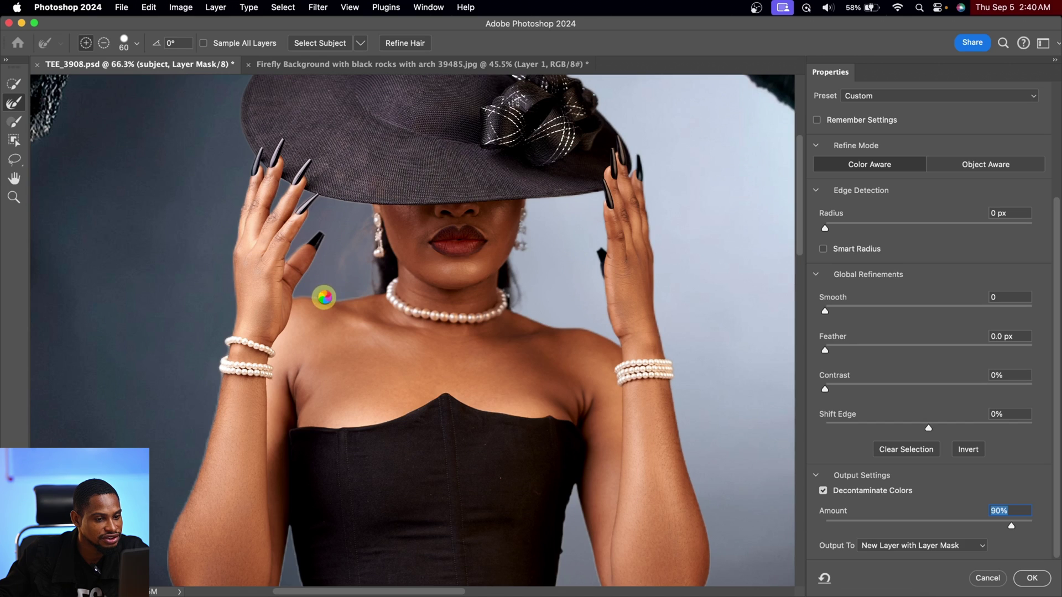
pyautogui.press(']')
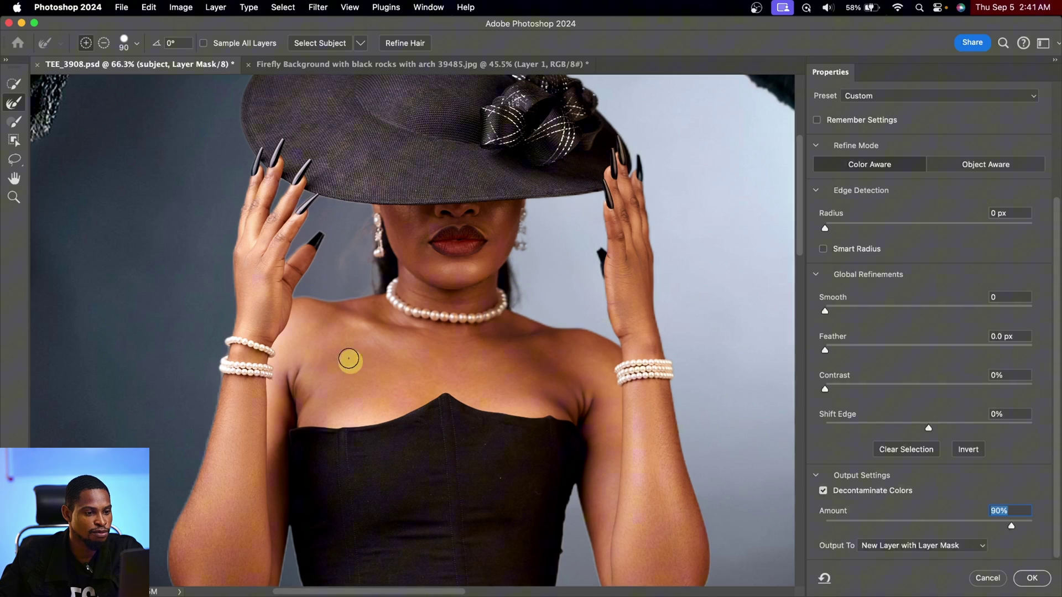
pyautogui.moveTo(367, 335)
pyautogui.mouseDown()
pyautogui.moveTo(387, 240)
pyautogui.moveTo(362, 235)
pyautogui.mouseUp()
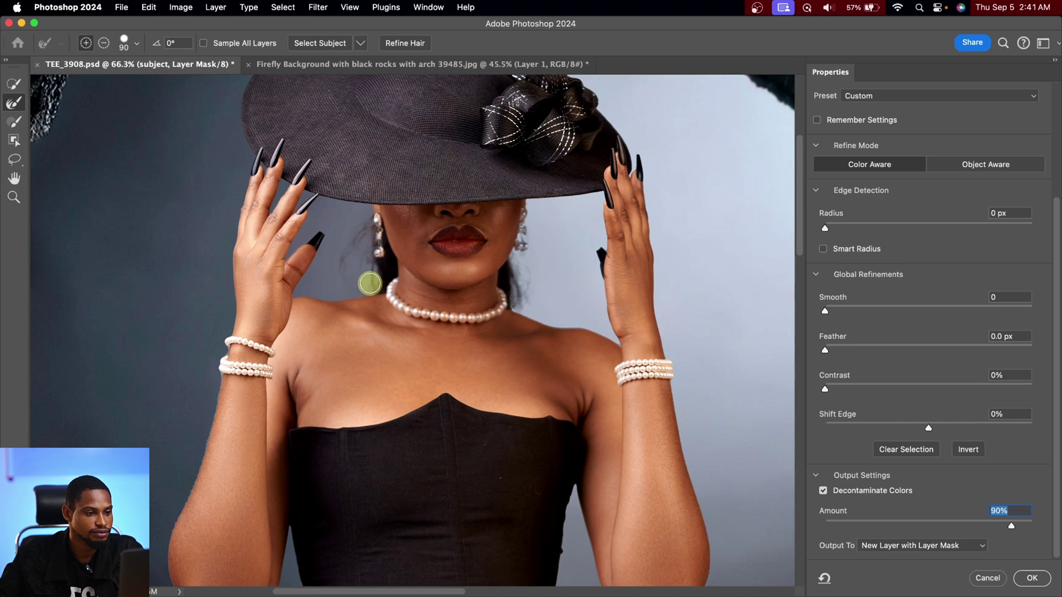
pyautogui.moveTo(375, 292); pyautogui.dragTo(371, 233)
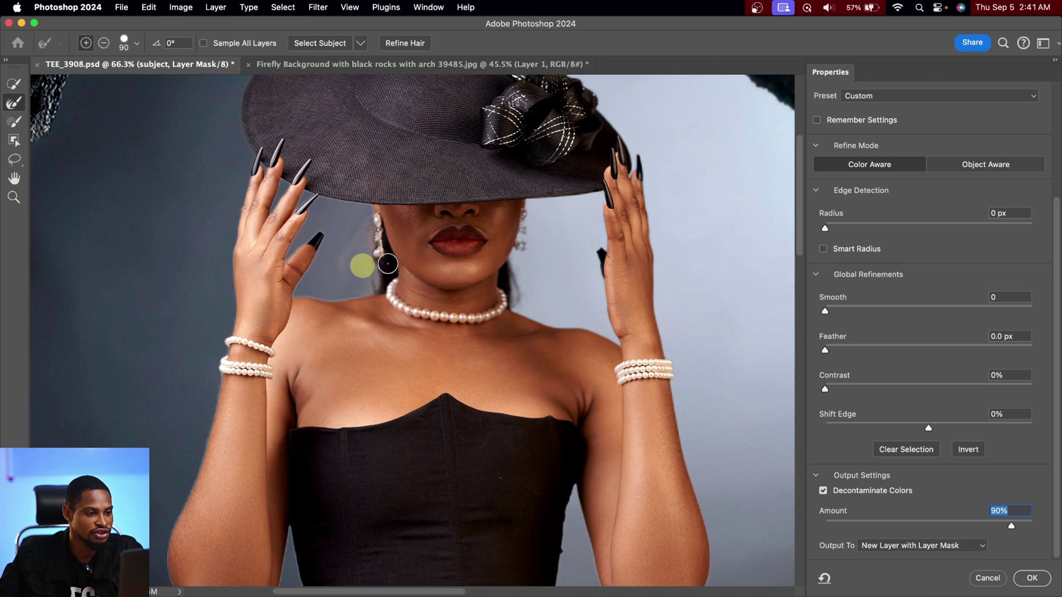
pyautogui.moveTo(567, 243); pyautogui.dragTo(546, 237)
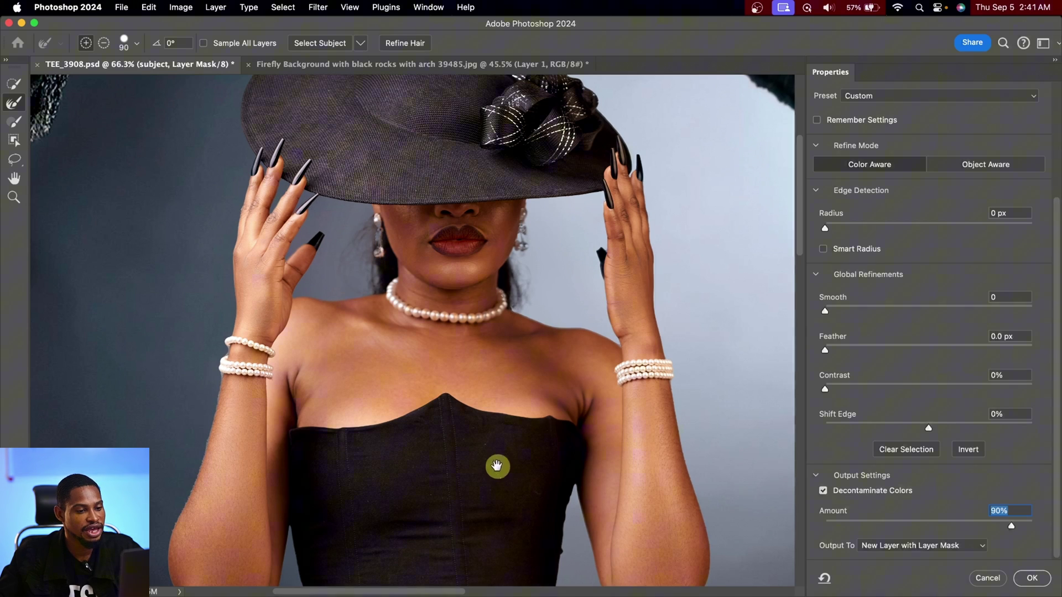
# Refine the skirt's outer edge beside the bare leg with the 90 px Refine Edge brush
pyautogui.moveTo(503, 437); pyautogui.dragTo(553, 118)
pyautogui.moveTo(529, 387); pyautogui.dragTo(560, 78)
pyautogui.moveTo(487, 304); pyautogui.dragTo(442, 252)
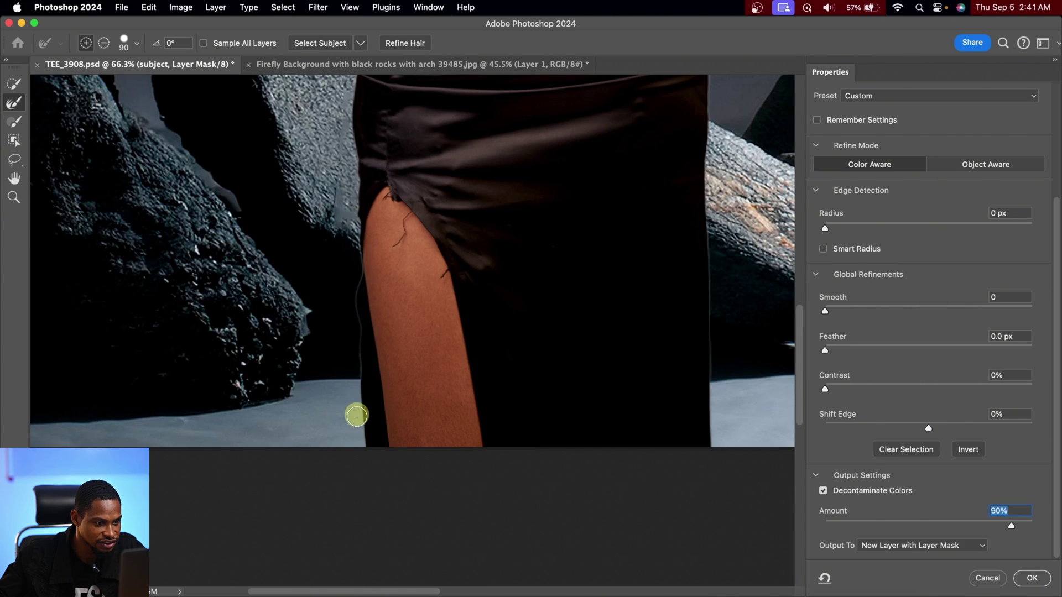
pyautogui.moveTo(355, 327); pyautogui.dragTo(357, 334)
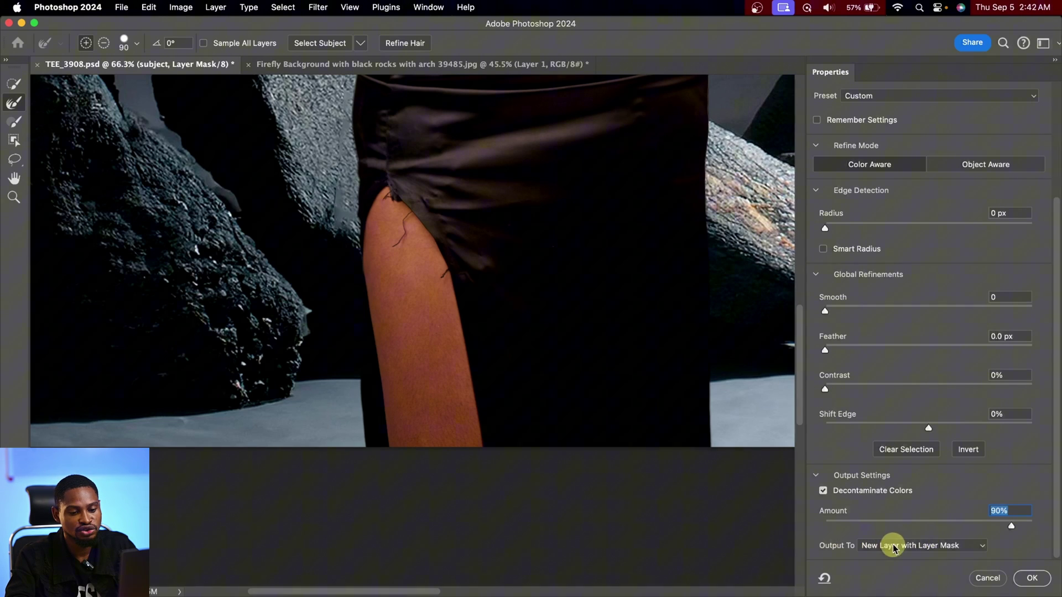
# Output the refined selection as New Layer with Layer Mask and apply the refinement
pyautogui.click(921, 547)
pyautogui.click(932, 545)
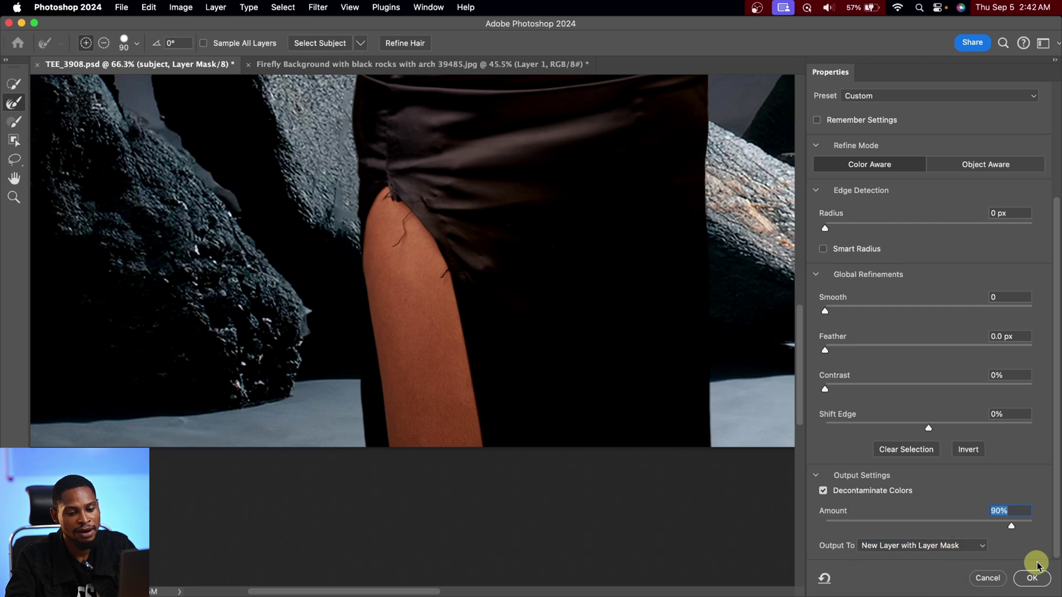
pyautogui.click(1032, 578)
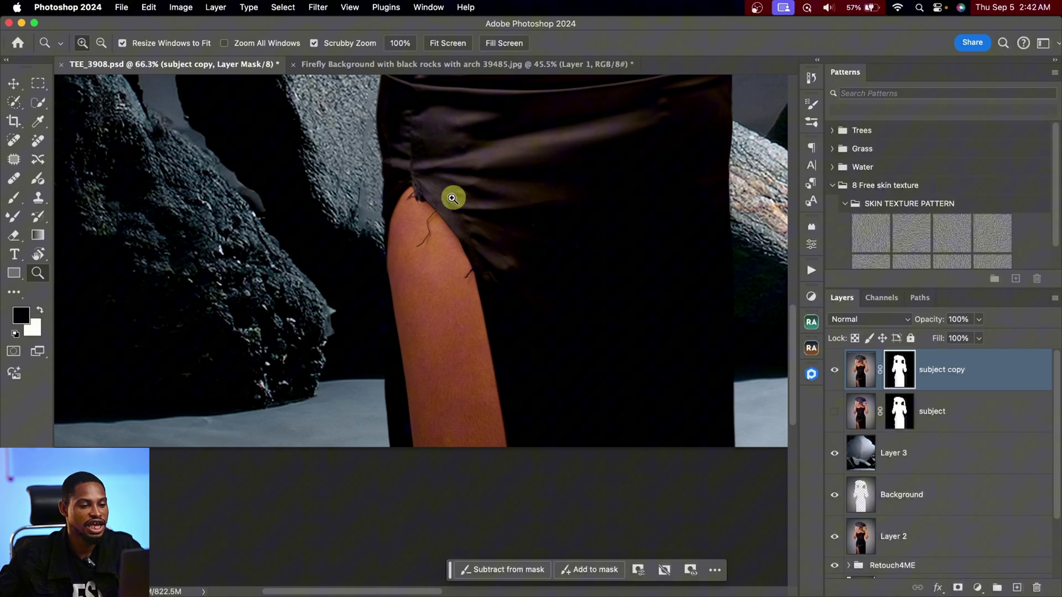
# Delete the hidden original subject layer beneath the subject copy
pyautogui.moveTo(450, 197); pyautogui.dragTo(514, 220)
pyautogui.moveTo(481, 309); pyautogui.dragTo(538, 232)
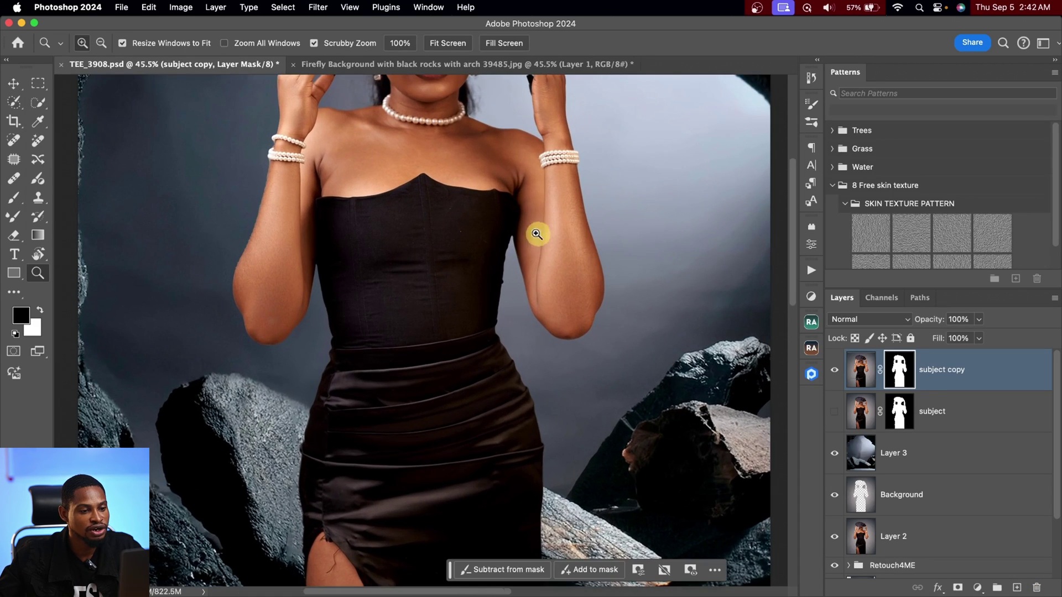
pyautogui.click(971, 422)
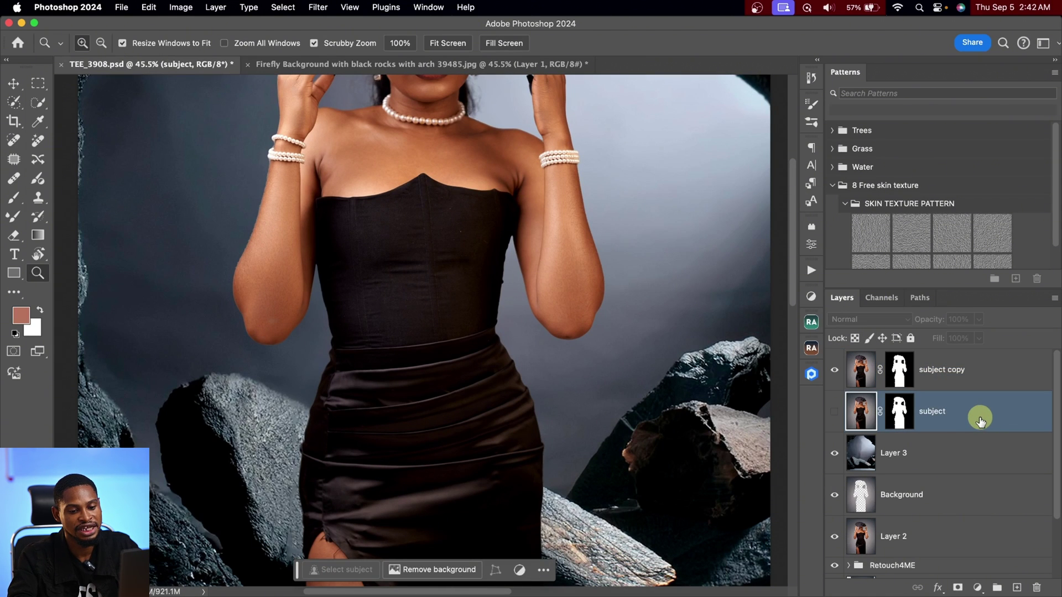
pyautogui.press('Delete')
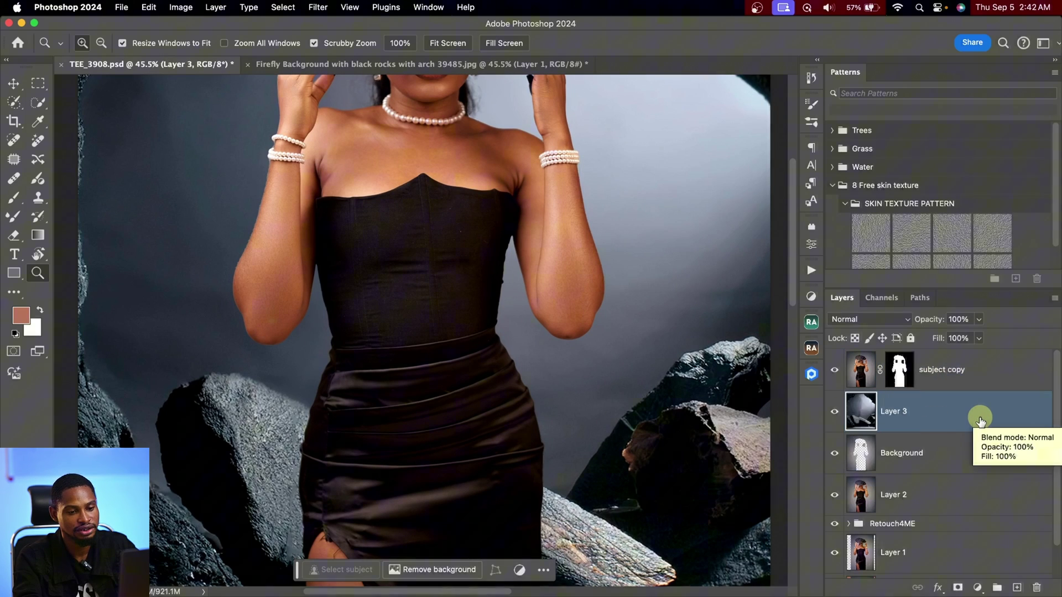
# Inspect the cutout's edges at high magnification along the leg, skirt, hat brim and earrings
pyautogui.moveTo(590, 304); pyautogui.dragTo(562, 282)
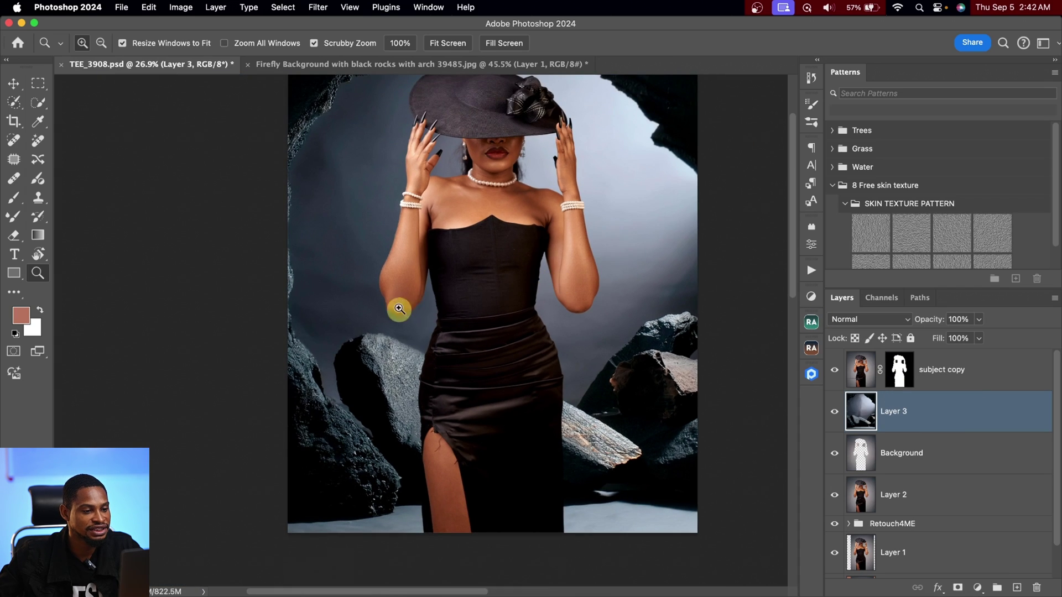
pyautogui.moveTo(399, 306); pyautogui.dragTo(494, 275)
pyautogui.moveTo(555, 315); pyautogui.dragTo(576, 204)
pyautogui.scroll(-15, 579, 206)
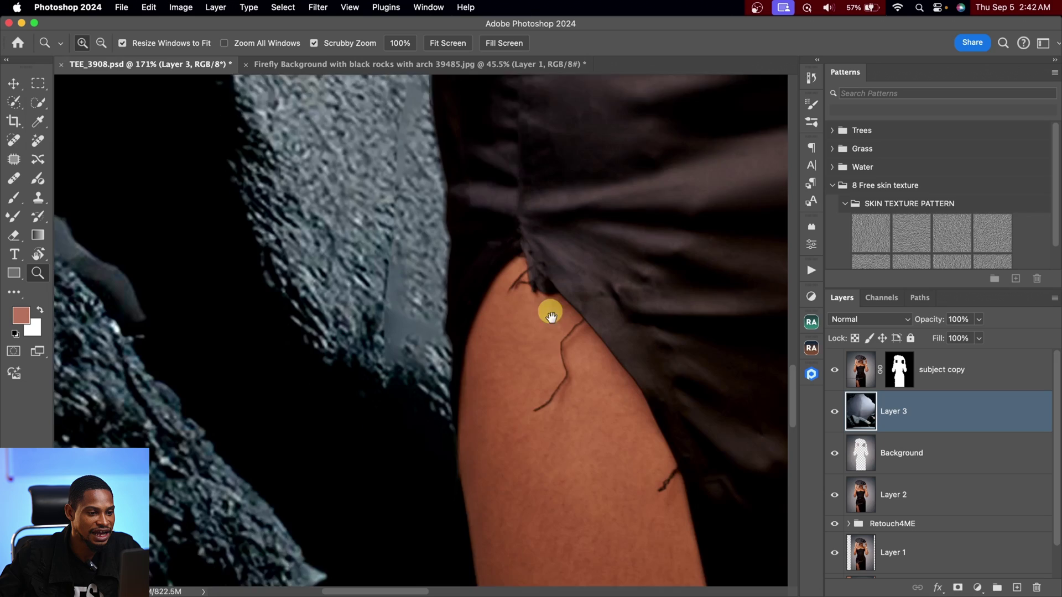
pyautogui.hscroll(10, 546, 316)
pyautogui.scroll(10, 510, 245)
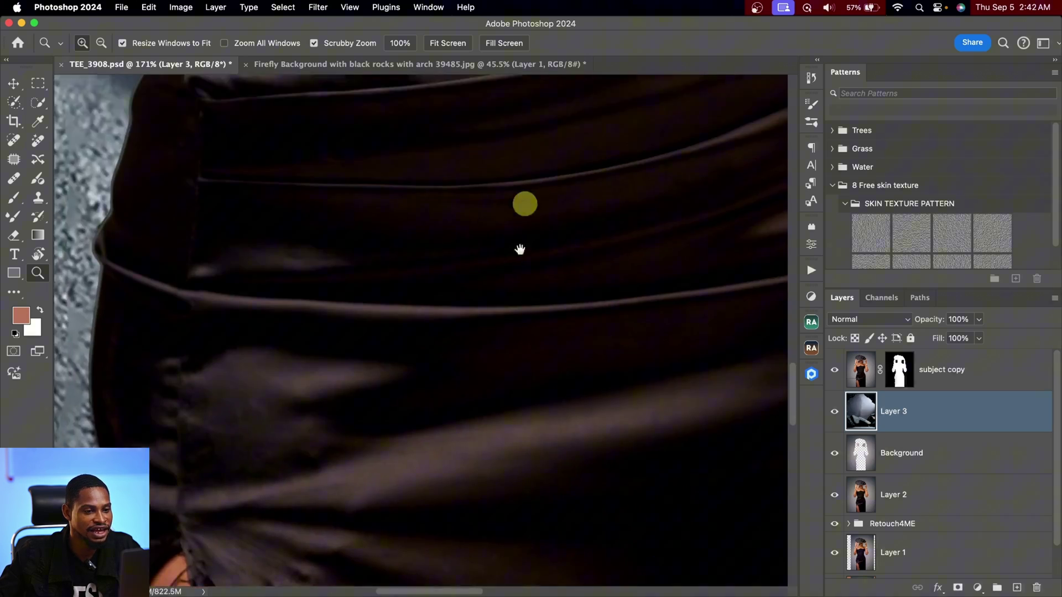
pyautogui.scroll(20, 445, 355)
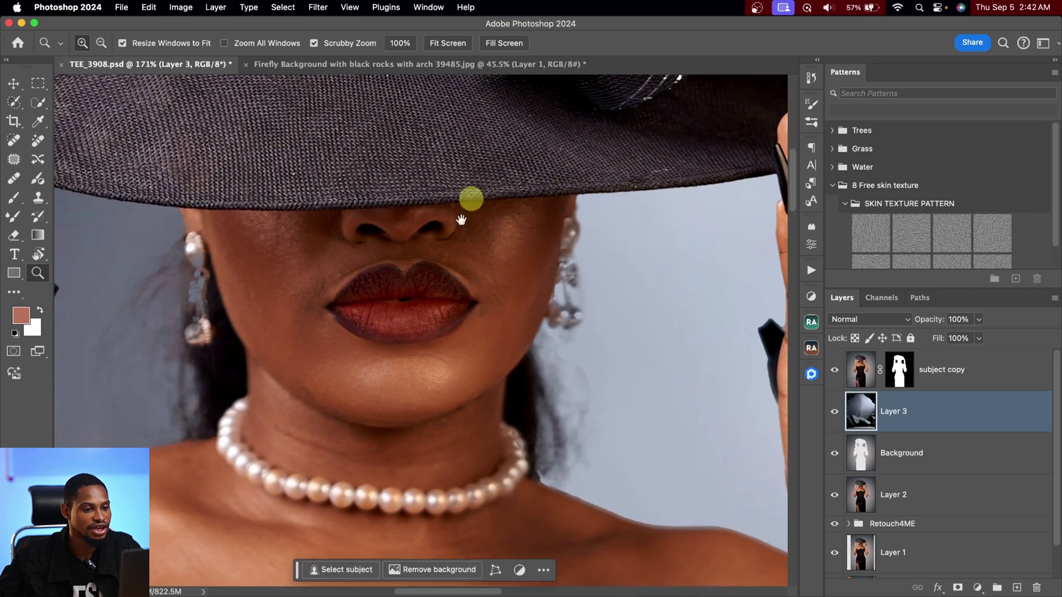
pyautogui.scroll(-5, 471, 260)
pyautogui.scroll(8, 360, 249)
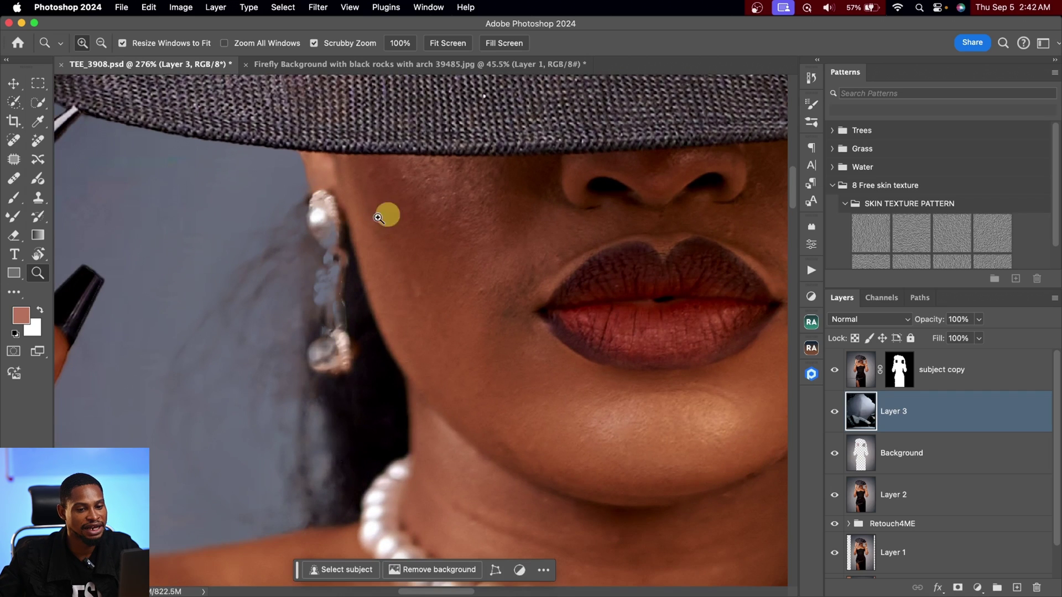
# Restore the missing middle of the drop earring on the image's left side by painting white on the subject copy mask
pyautogui.click(898, 371)
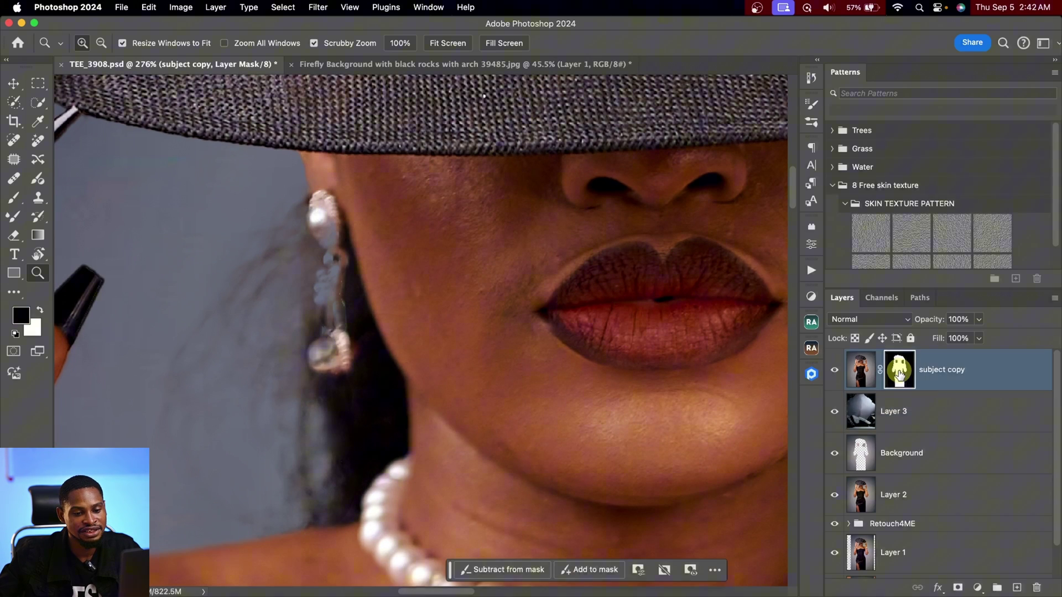
pyautogui.click(14, 197)
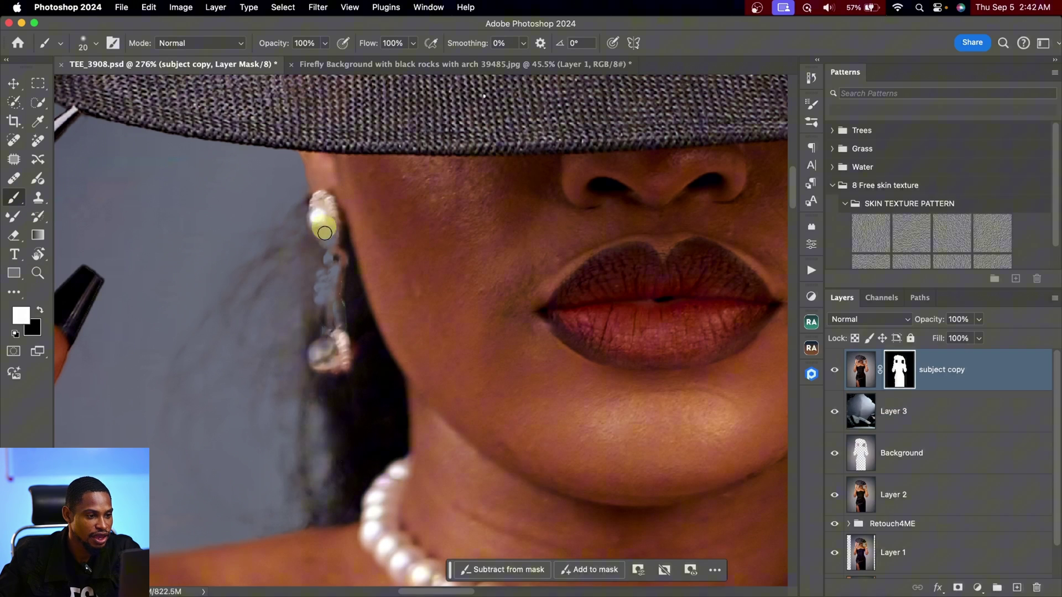
pyautogui.moveTo(347, 287)
pyautogui.mouseDown()
pyautogui.moveTo(336, 268)
pyautogui.moveTo(337, 324)
pyautogui.mouseUp()
pyautogui.scroll(-10, 343, 417)
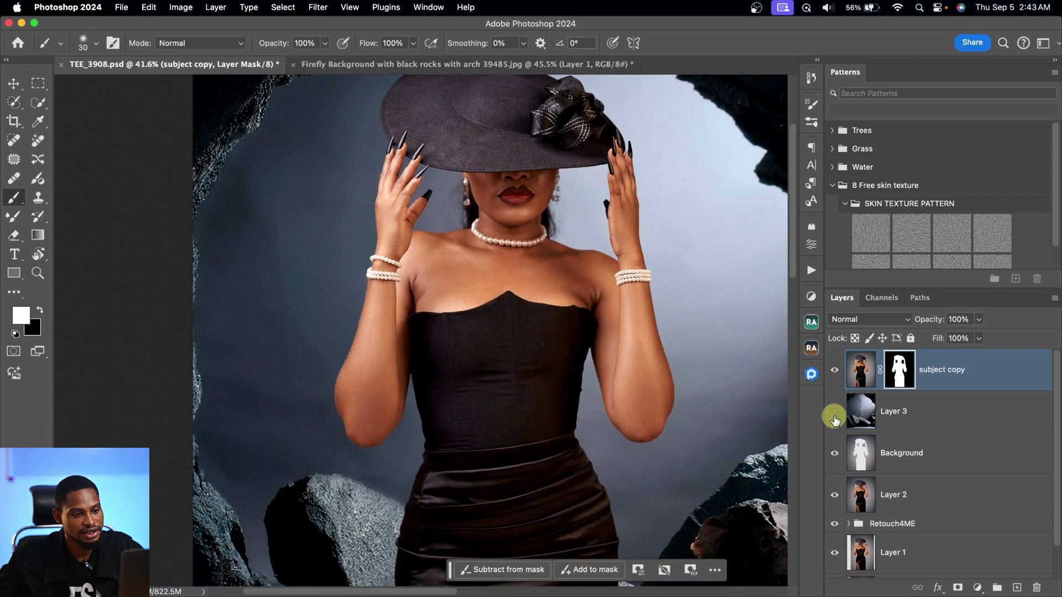
# Compare the portrait with and without the rock-arch background layer, and view the whole composite
pyautogui.click(835, 416)
pyautogui.click(835, 418)
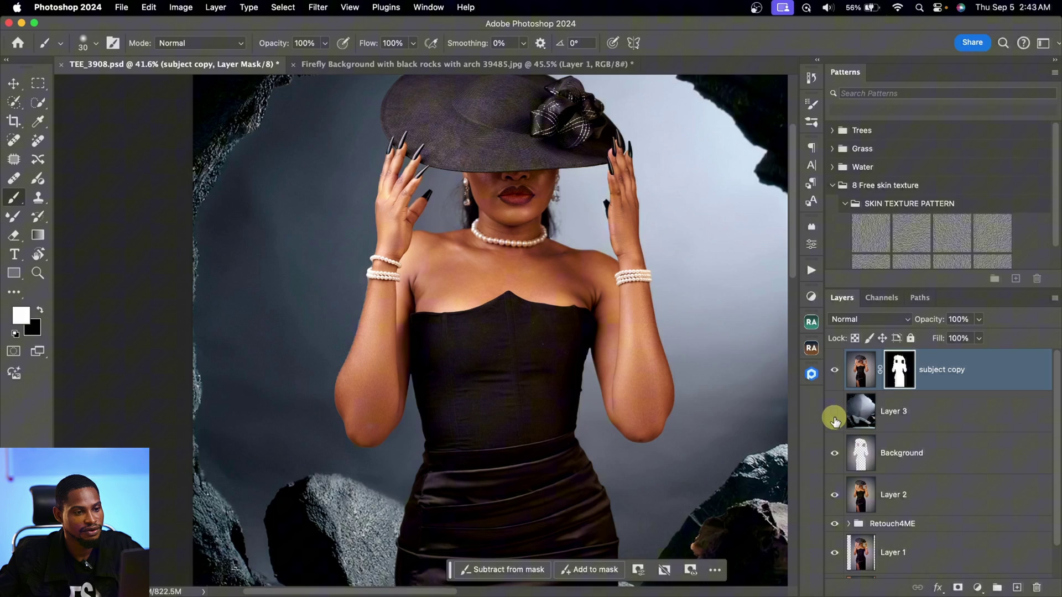
pyautogui.click(835, 418)
pyautogui.click(836, 419)
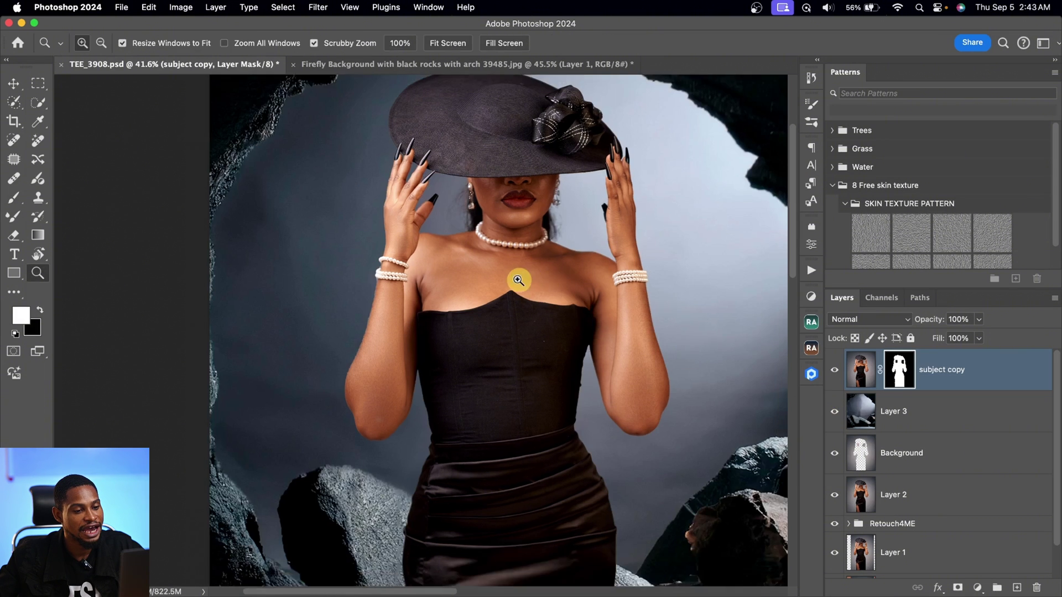
pyautogui.moveTo(517, 280); pyautogui.dragTo(546, 280)
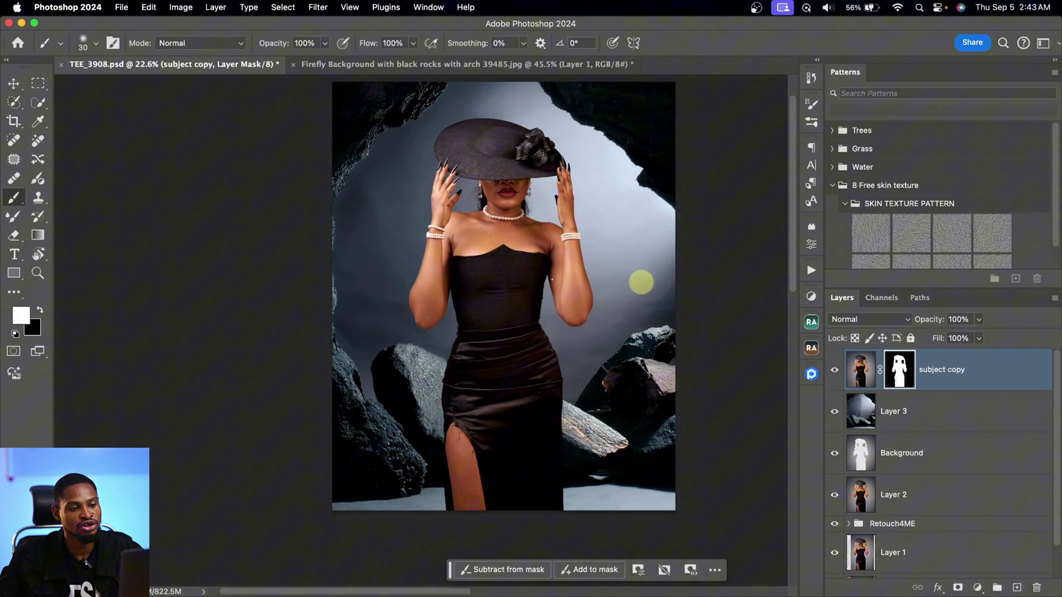
# Run the Noise action above the rock-arch background layer and set the noise layer's opacity to 42%
pyautogui.click(925, 417)
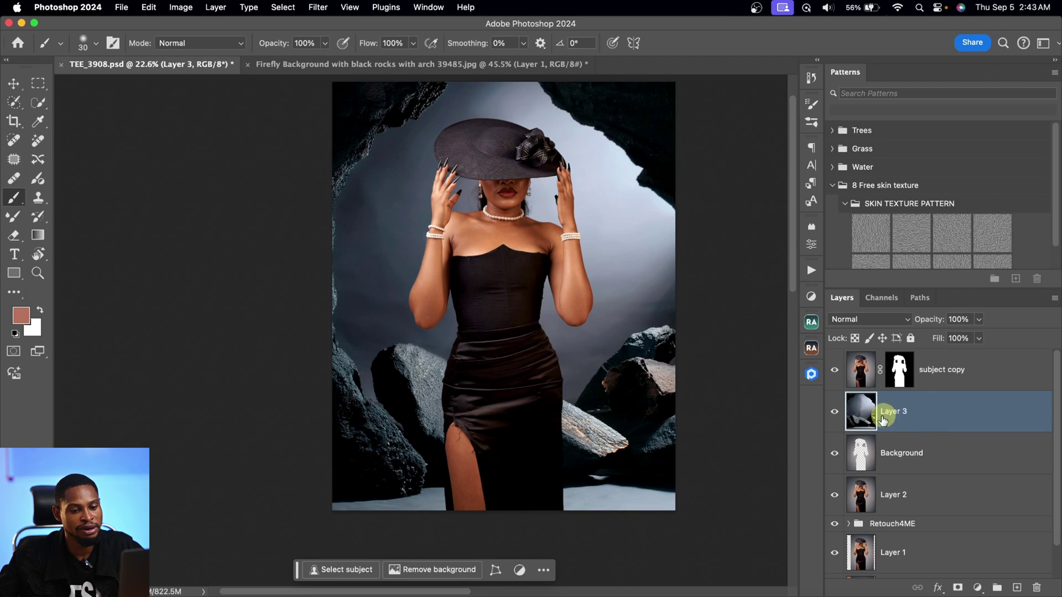
pyautogui.click(812, 271)
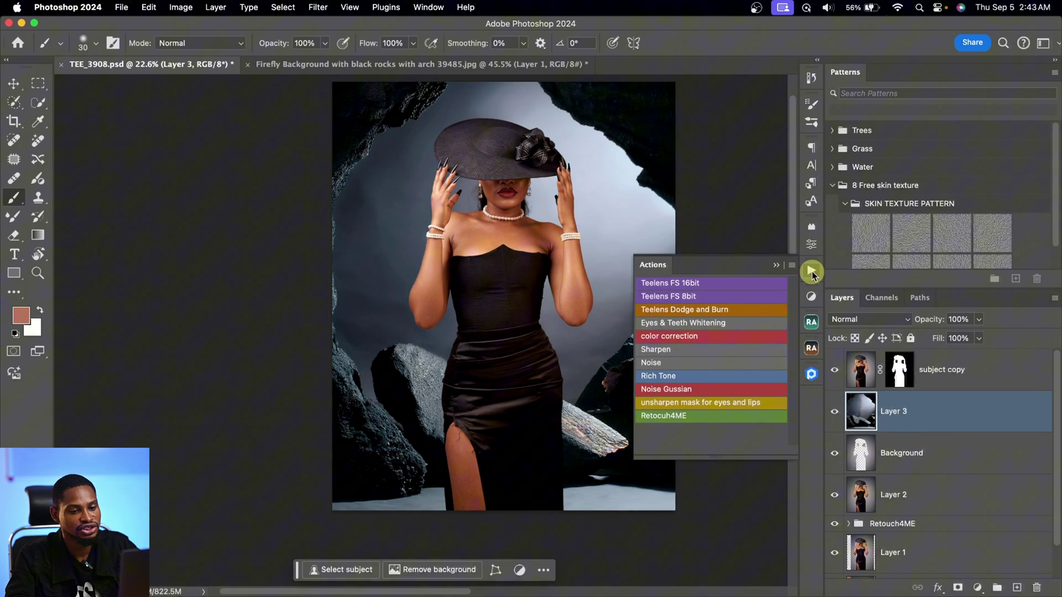
pyautogui.click(687, 365)
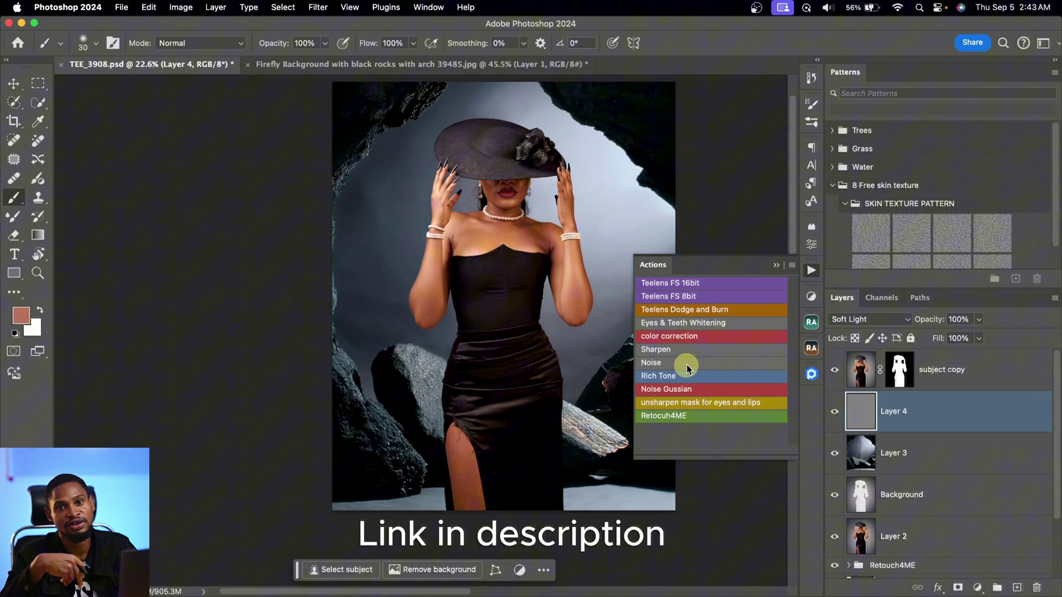
pyautogui.click(776, 266)
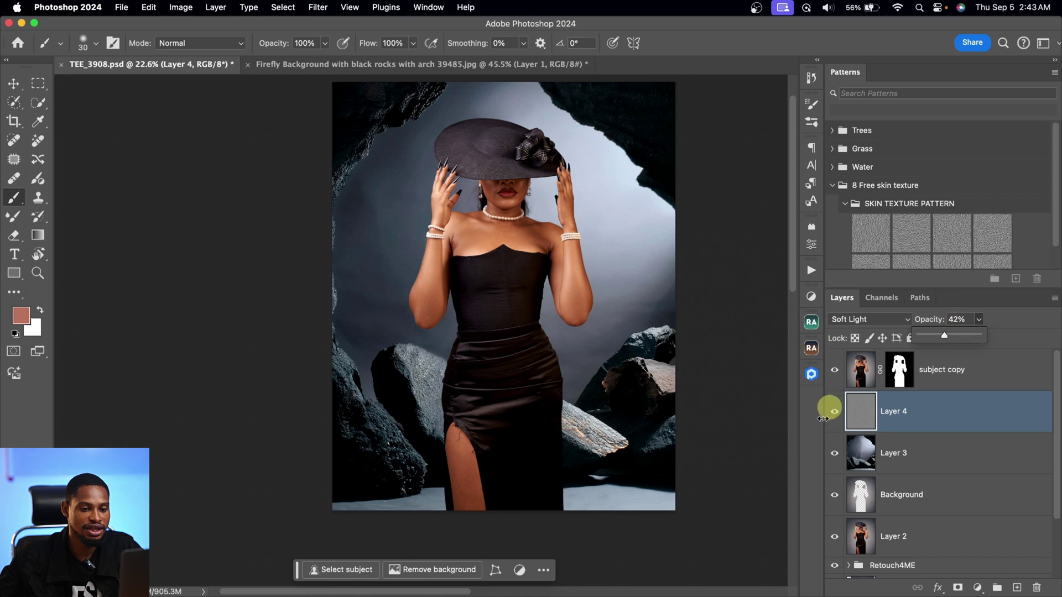
# Toggle Layer 3 off and on to compare the finished composite with the original studio backdrop
pyautogui.press('z')
pyautogui.moveTo(593, 377); pyautogui.dragTo(578, 375)
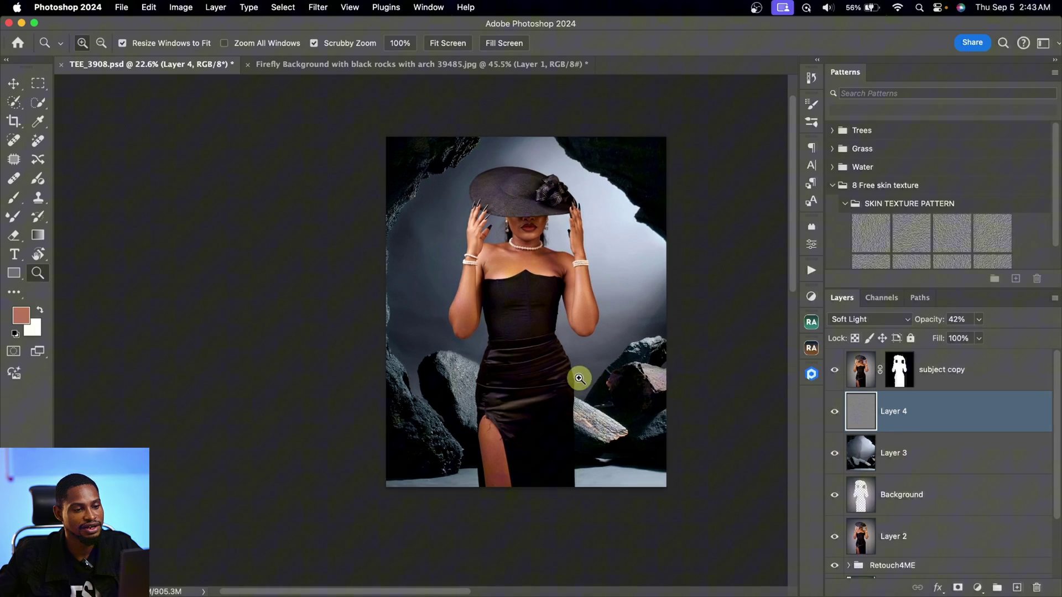
pyautogui.press('b')
pyautogui.click(834, 465)
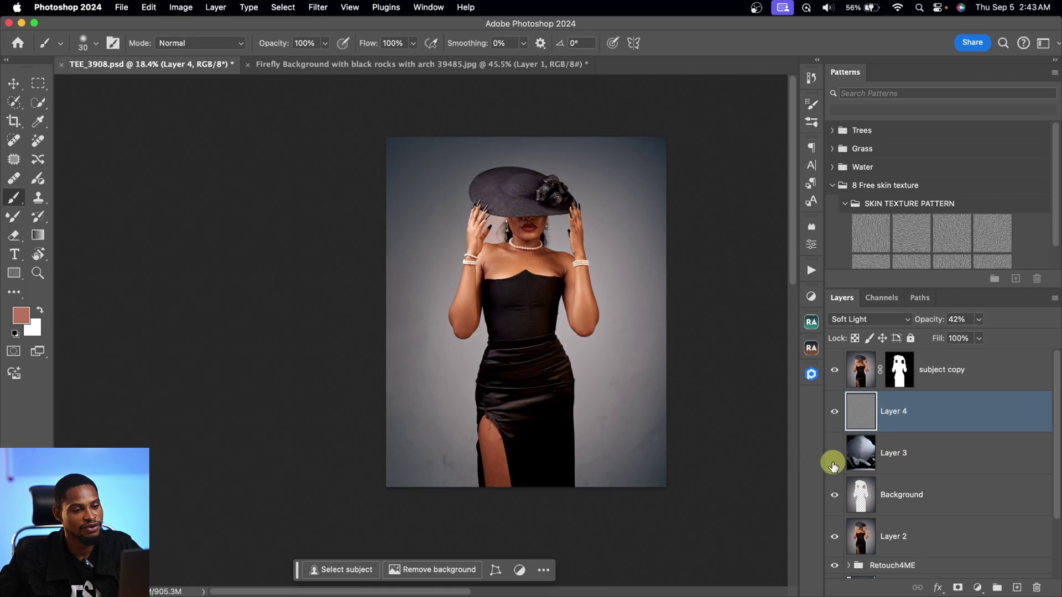
pyautogui.click(835, 457)
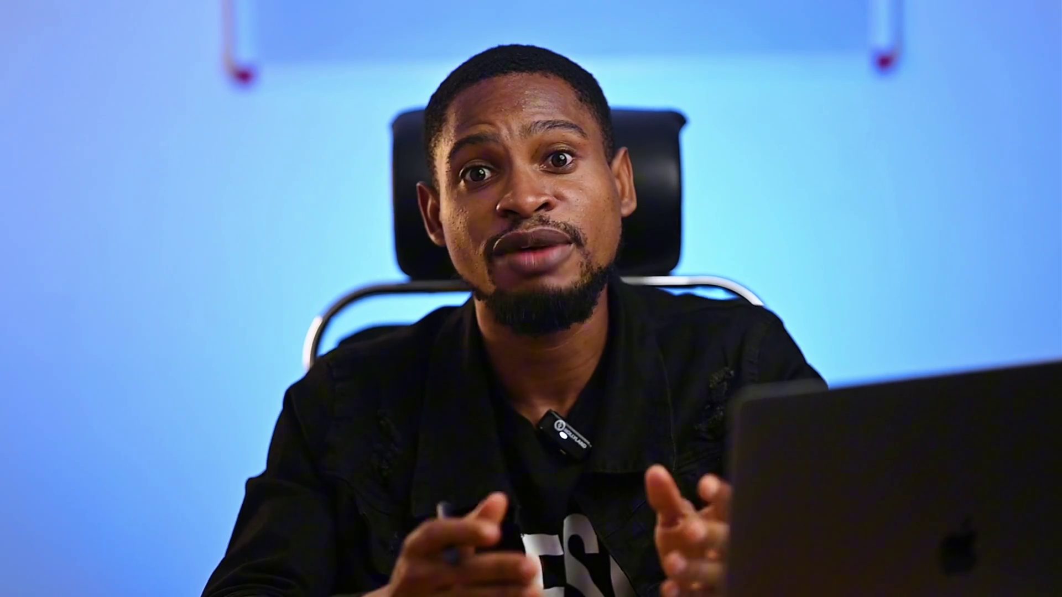